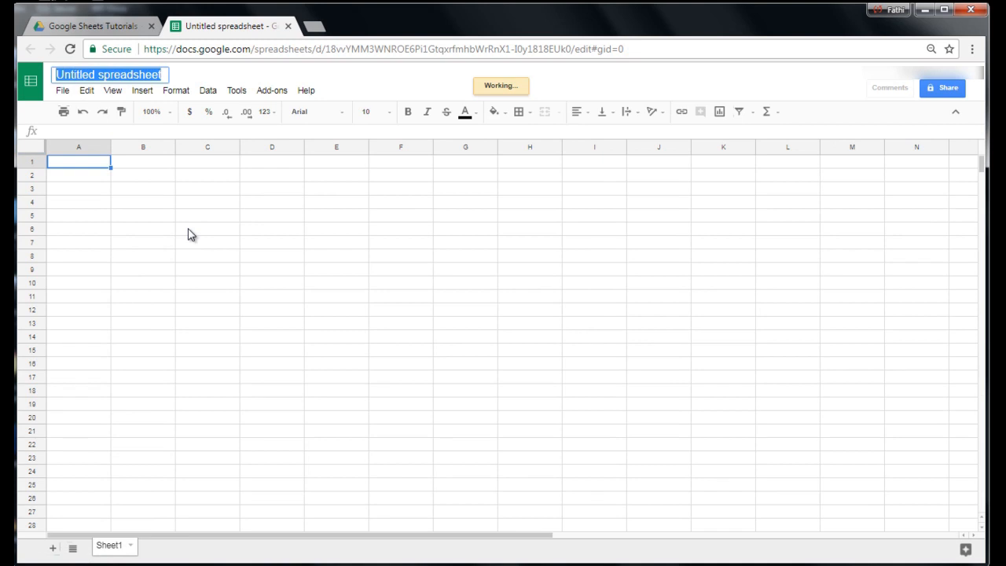
Rename the untitled spreadsheet as LessonOne.
{"action": "type", "text": "Less"}
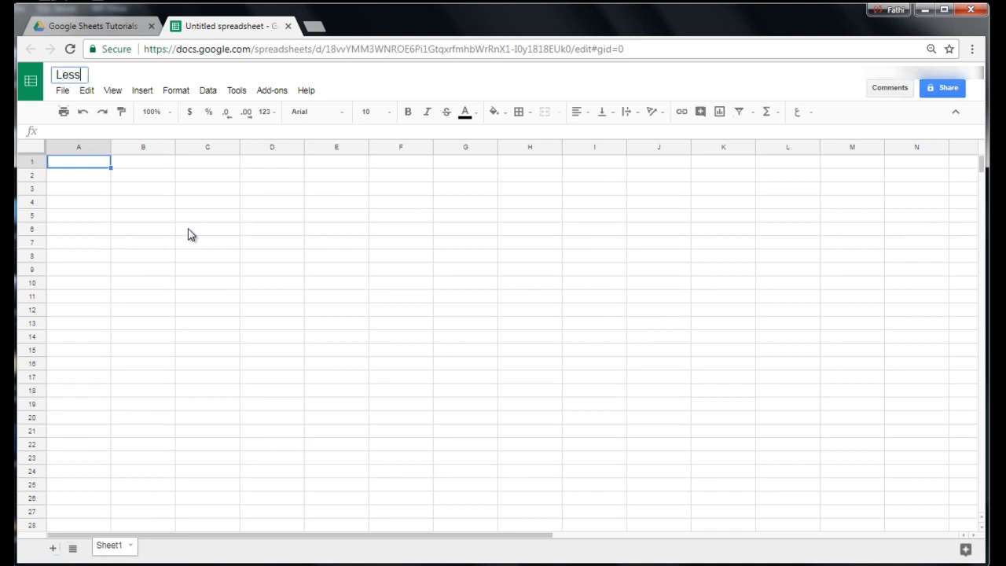
{"action": "type", "text": "onOne"}
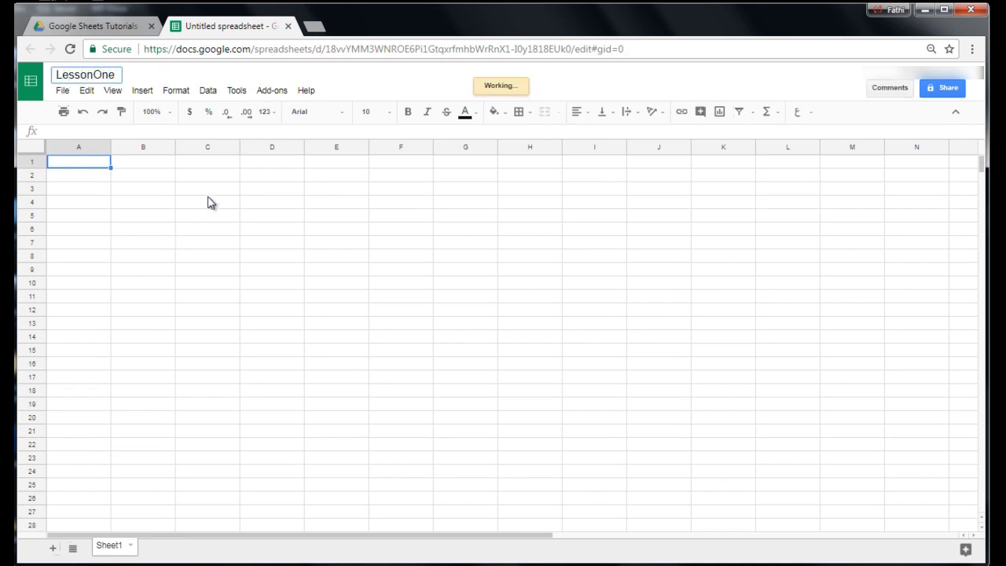
{"action": "left_click", "coordinate": [145, 226]}
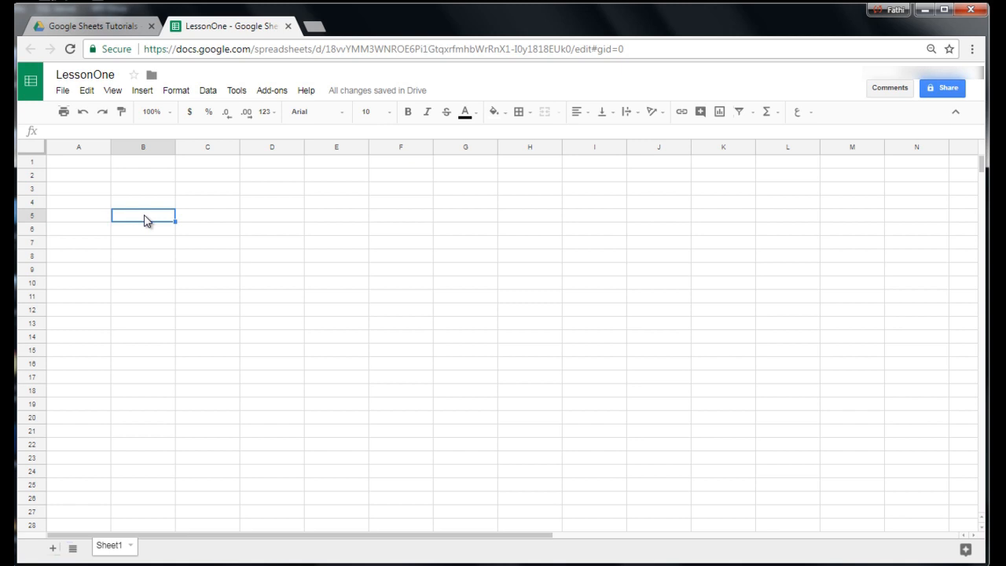
Select columns A, B, C and D one after another, followed by rows 1, 2 and 3.
{"action": "left_click", "coordinate": [74, 154]}
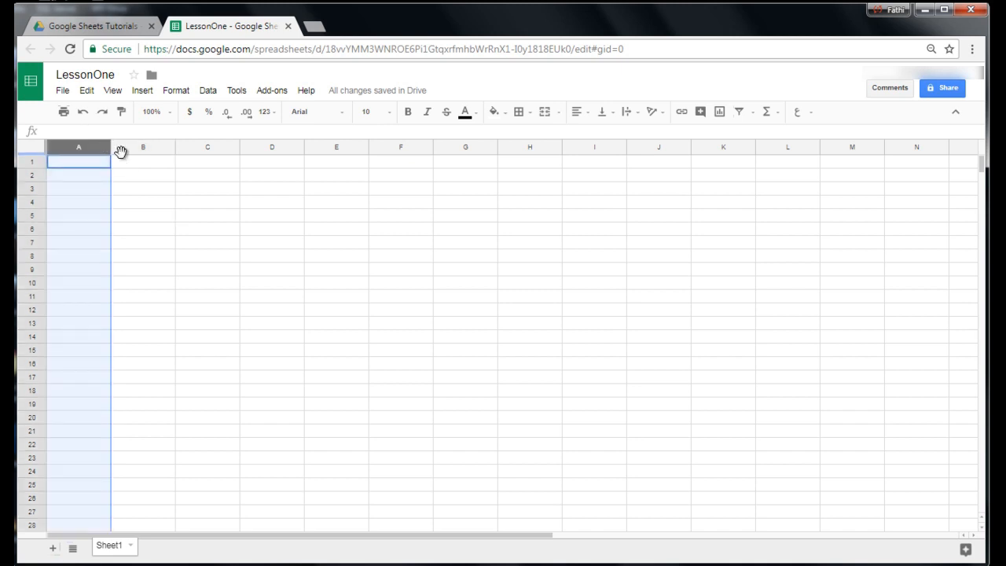
{"action": "left_click", "coordinate": [132, 148]}
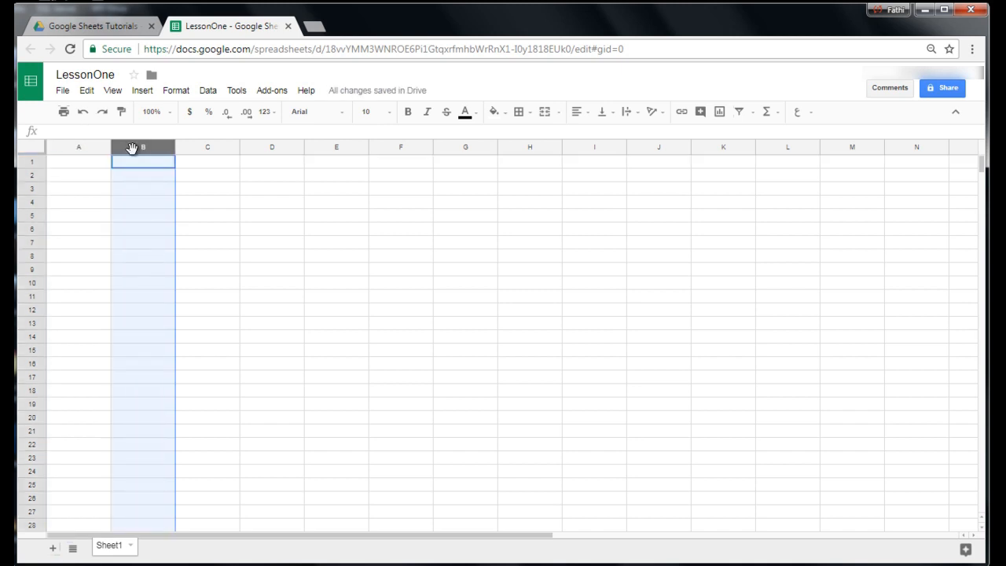
{"action": "left_click", "coordinate": [200, 149]}
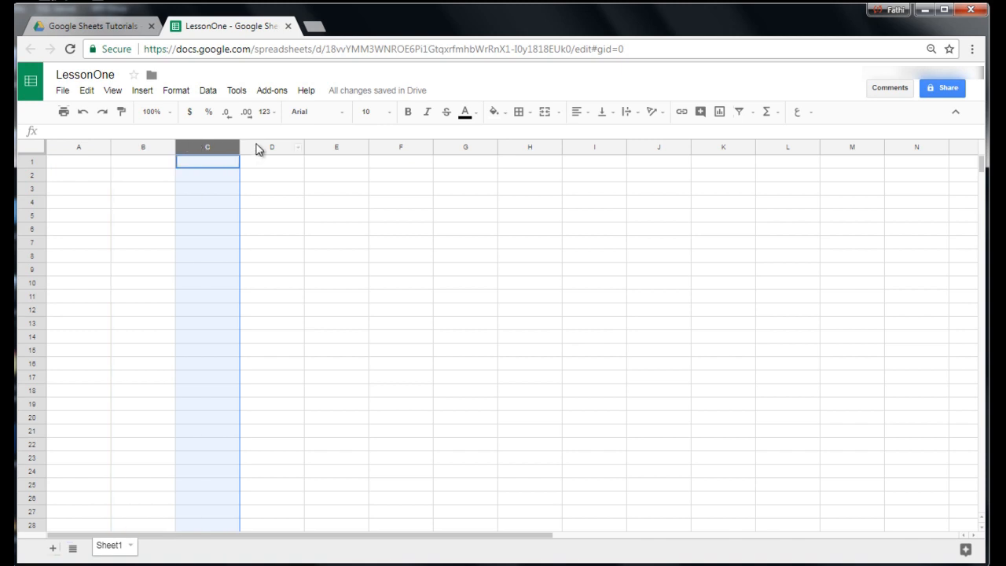
{"action": "left_click", "coordinate": [258, 149]}
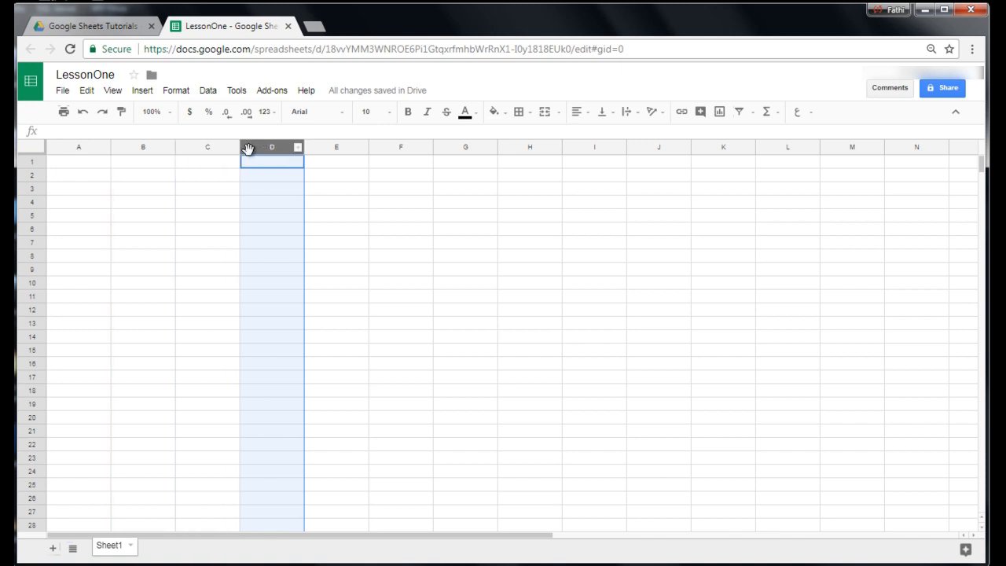
{"action": "left_click", "coordinate": [32, 162]}
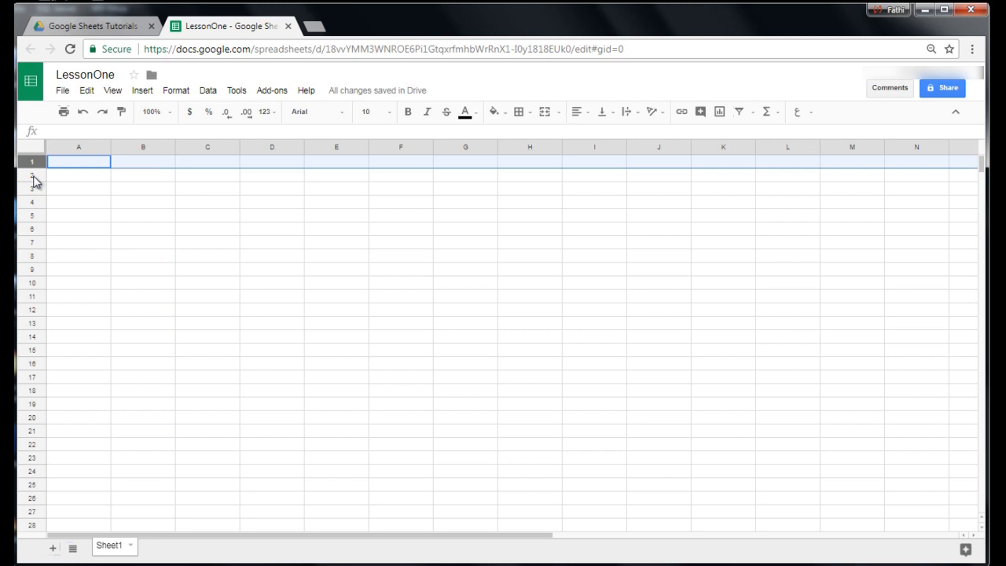
{"action": "left_click", "coordinate": [32, 175]}
{"action": "left_click", "coordinate": [32, 188]}
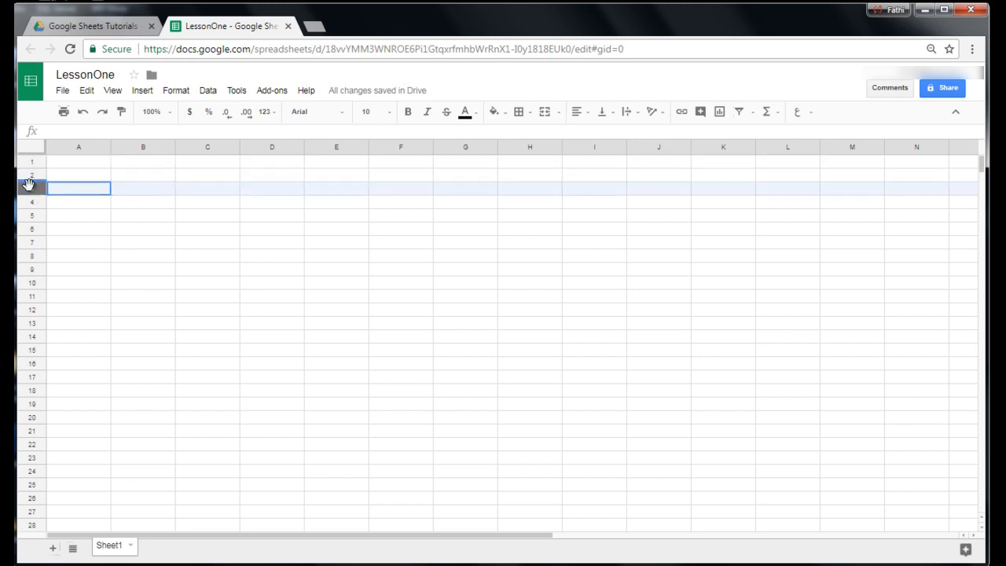
Enter 1 in B3, a in B4 and the long sample text ddlfdjdgdf;dgd;lkgfddgdgdfg in B5.
{"action": "left_click", "coordinate": [120, 190]}
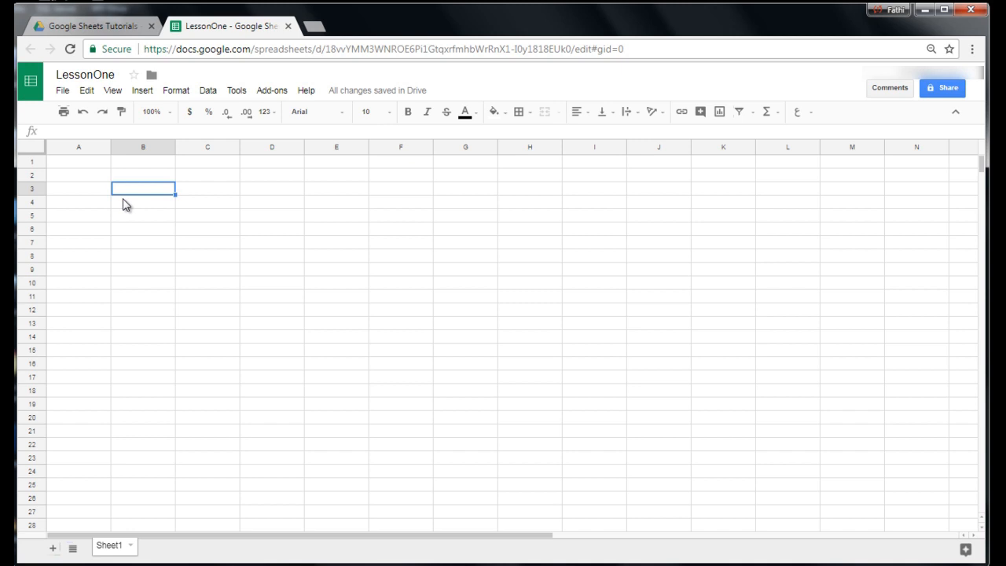
{"action": "type", "text": "1"}
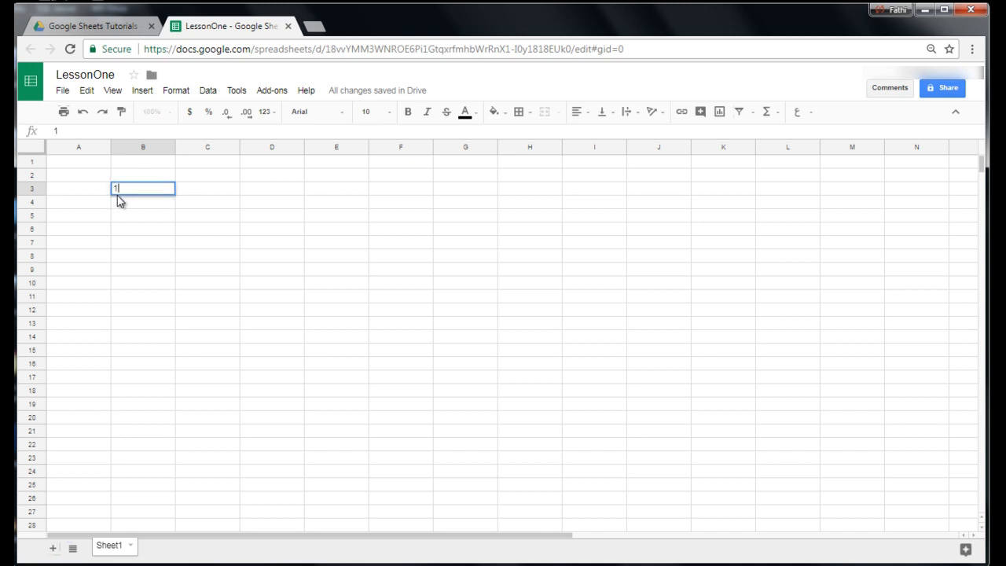
{"action": "key", "text": "Return"}
{"action": "type", "text": "a"}
{"action": "key", "text": "Return"}
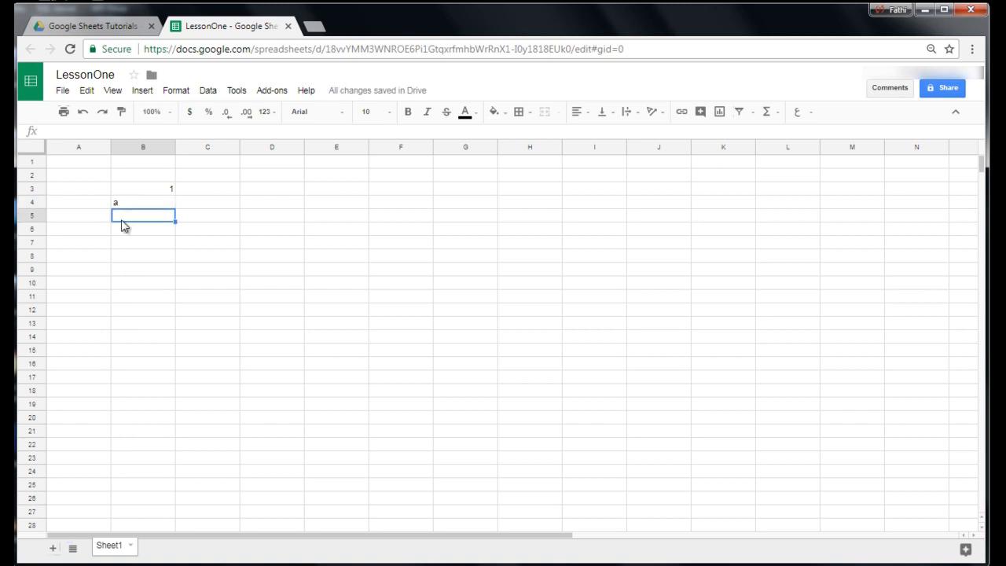
{"action": "type", "text": "ddlfdjdgdf;dgd;lkgfddgdgdfg"}
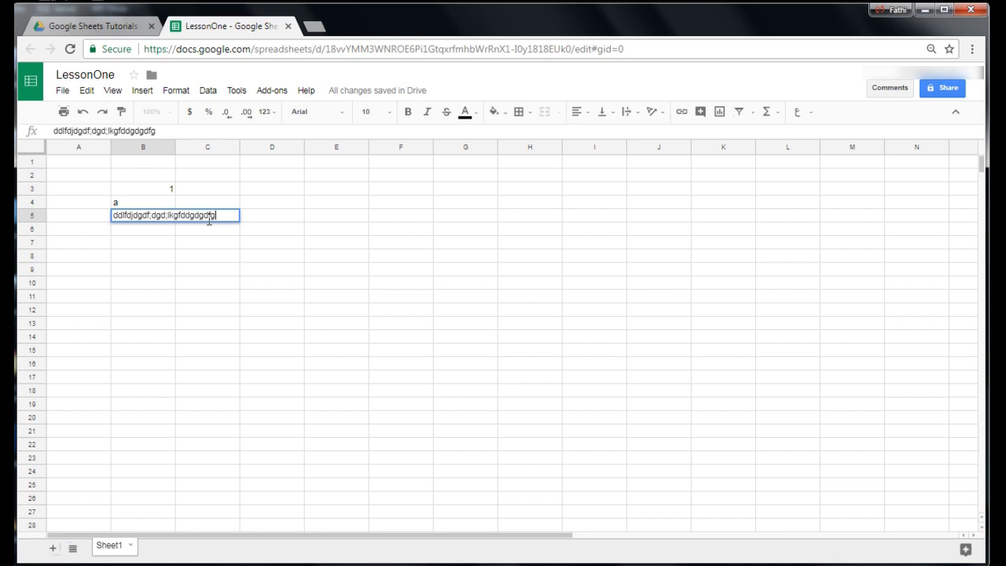
{"action": "left_click", "coordinate": [181, 260]}
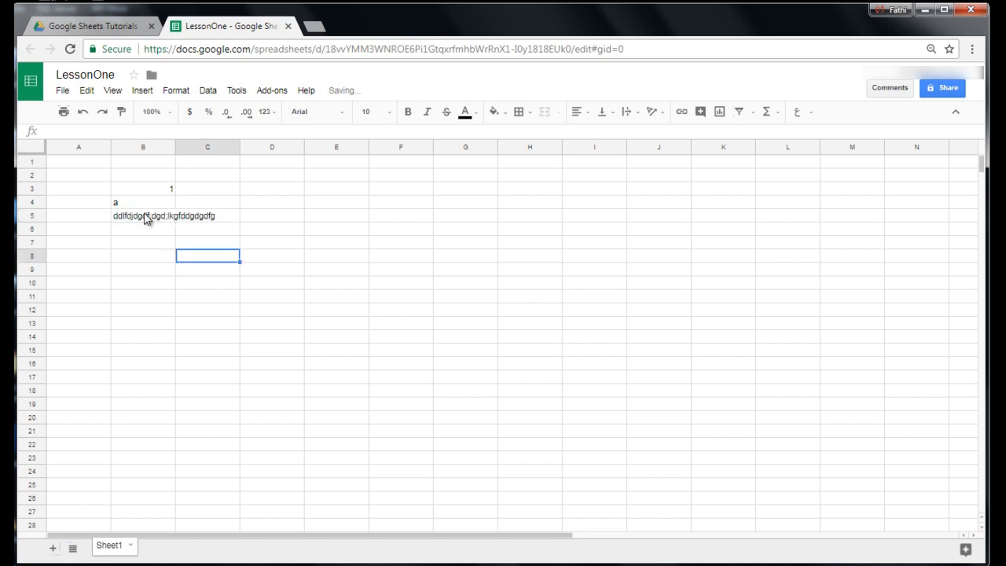
Auto-fit the width of column B to the long text in B5.
{"action": "left_click", "coordinate": [230, 217]}
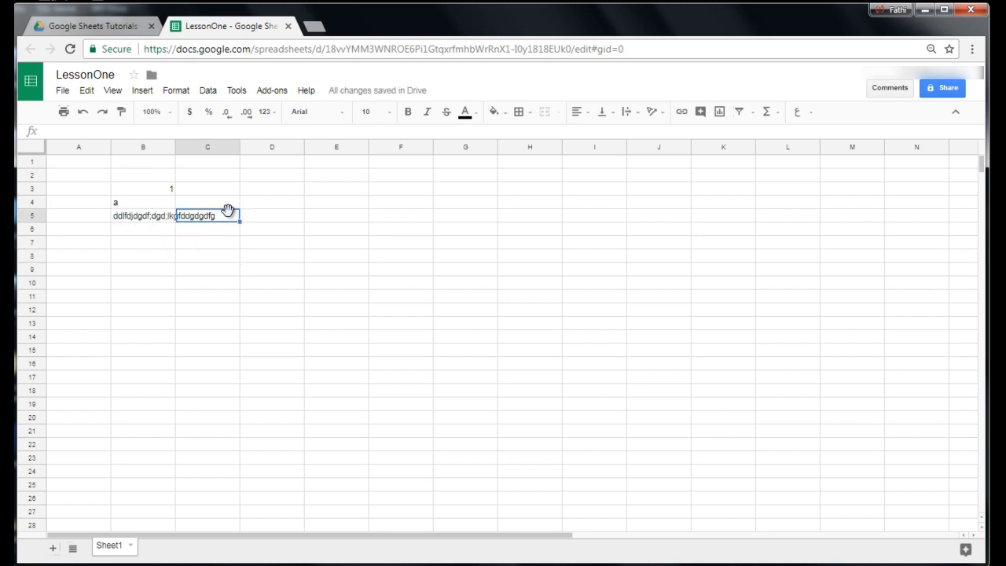
{"action": "double_click", "coordinate": [174, 145]}
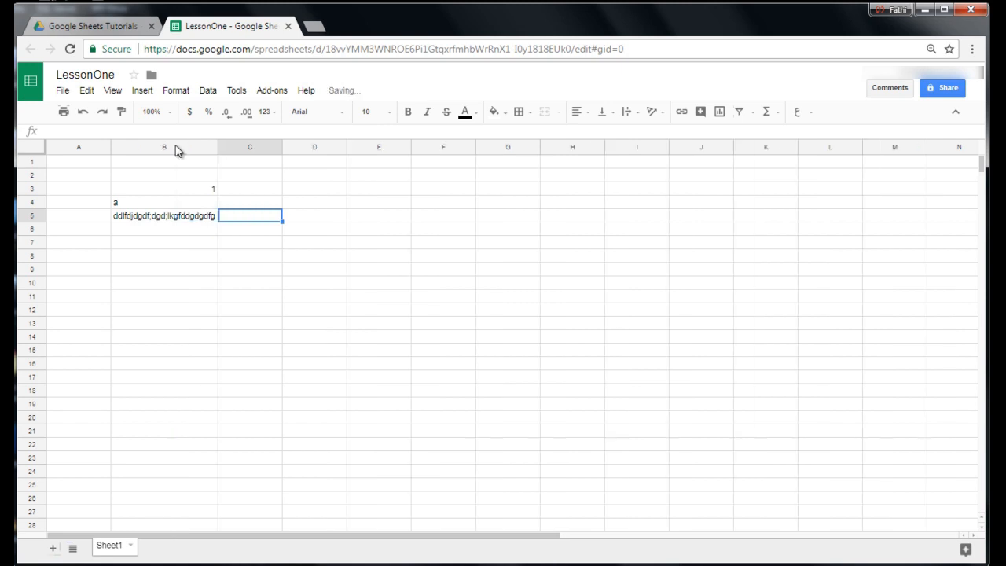
{"action": "left_click", "coordinate": [139, 206]}
{"action": "left_click", "coordinate": [144, 224]}
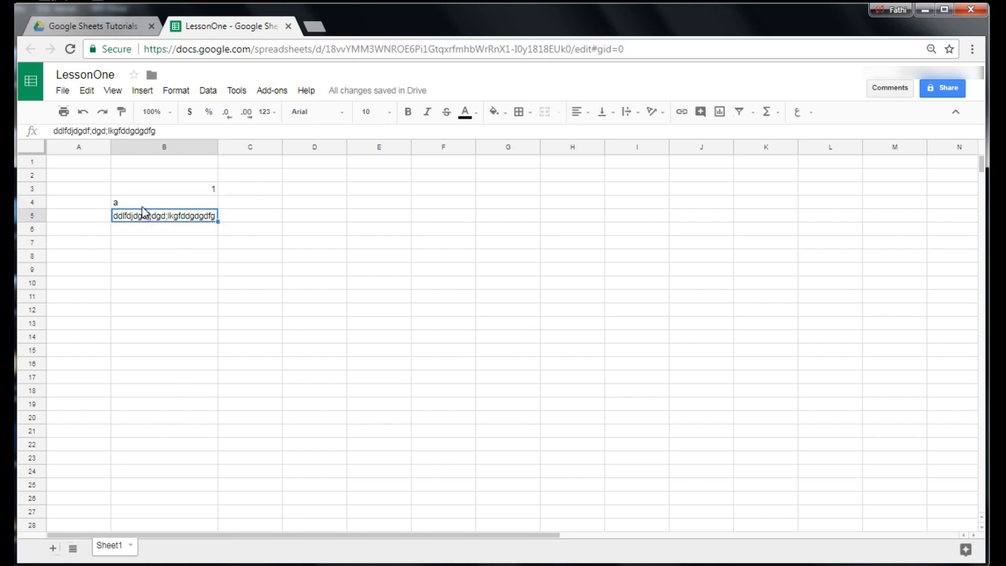
Enter Student in C3 and copy that cell to D5.
{"action": "left_click", "coordinate": [240, 191]}
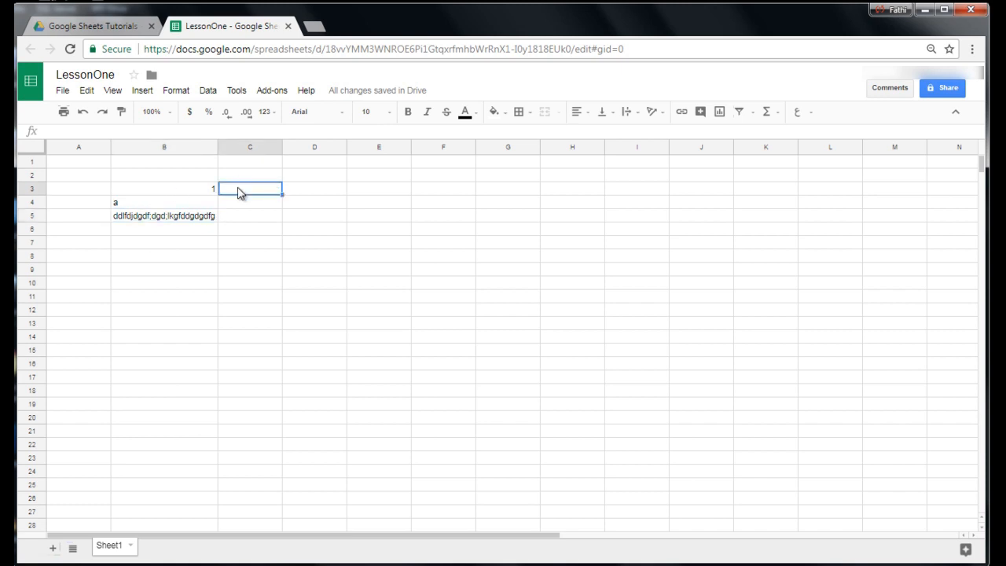
{"action": "type", "text": "Student"}
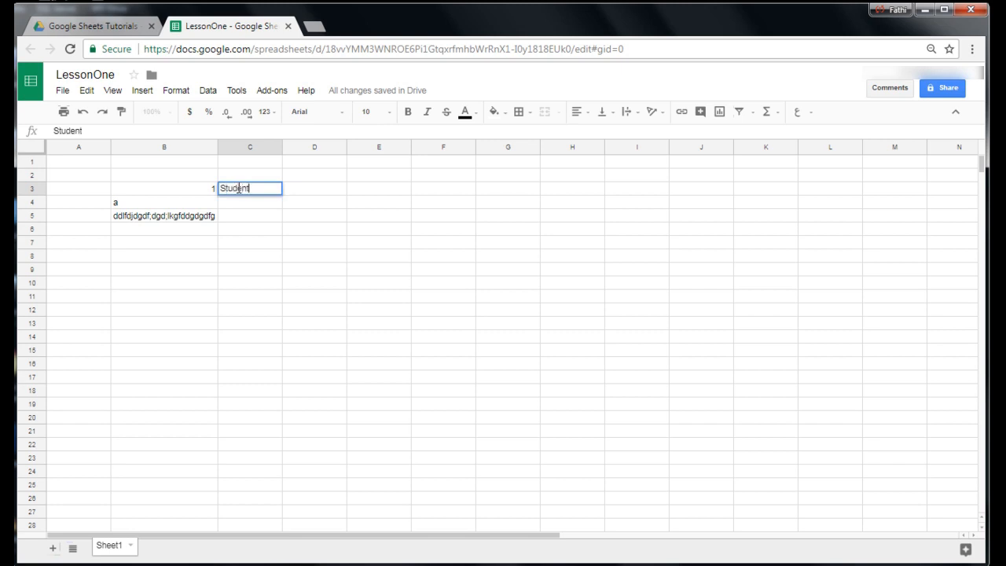
{"action": "key", "text": "Return"}
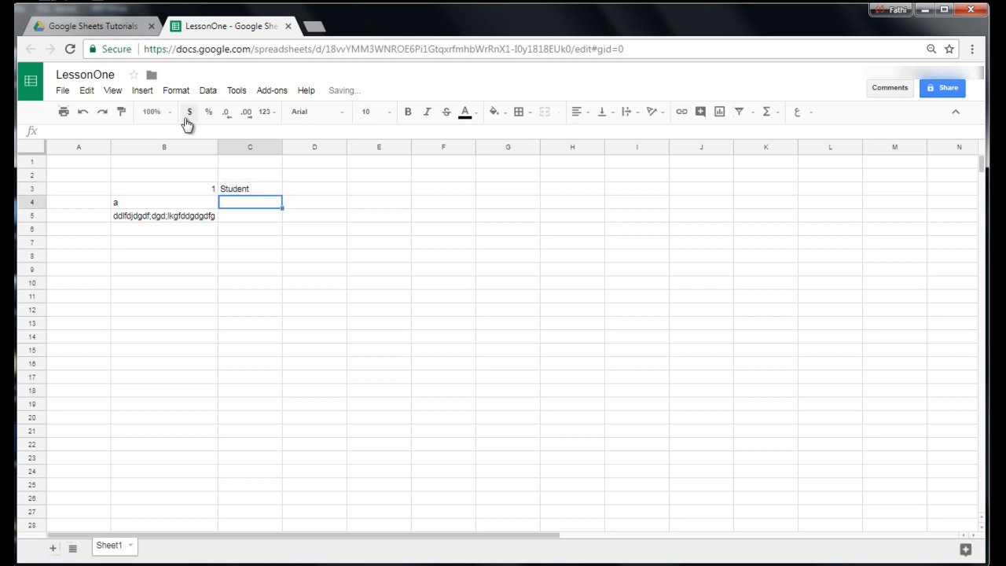
{"action": "left_click", "coordinate": [246, 192]}
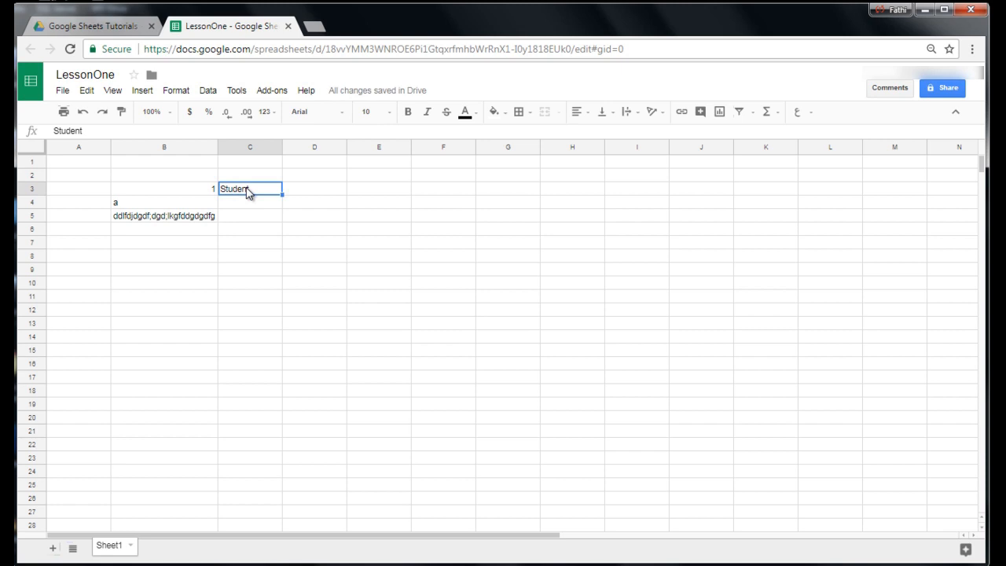
{"action": "key", "text": "ctrl+c"}
{"action": "left_click", "coordinate": [308, 219]}
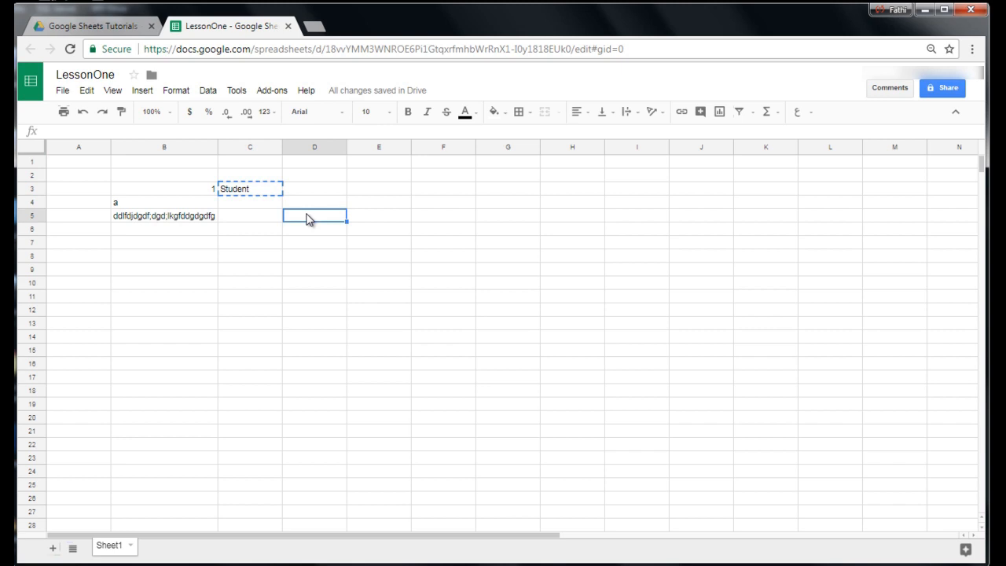
{"action": "key", "text": "ctrl+v"}
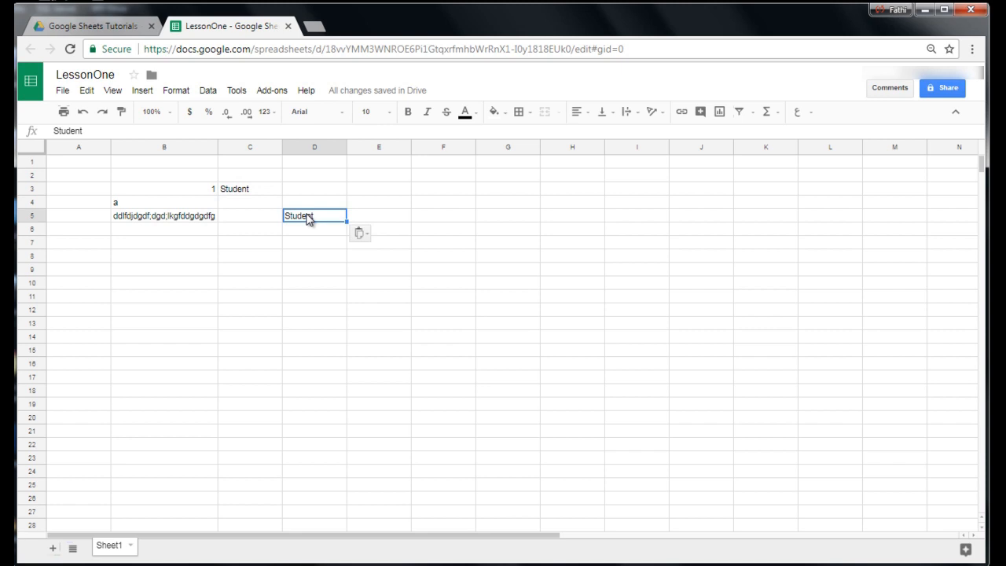
Move the Student entry from D5 to C7.
{"action": "key", "text": "ctrl+c"}
{"action": "left_click", "coordinate": [262, 244]}
{"action": "key", "text": "ctrl+v"}
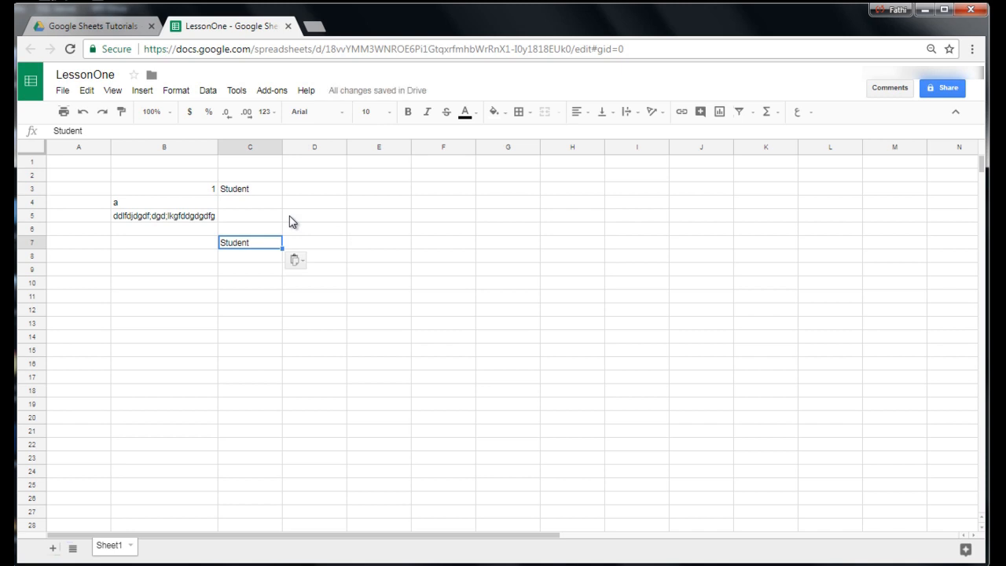
Insert one row above row 7 and delete that new row again.
{"action": "right_click", "coordinate": [39, 243]}
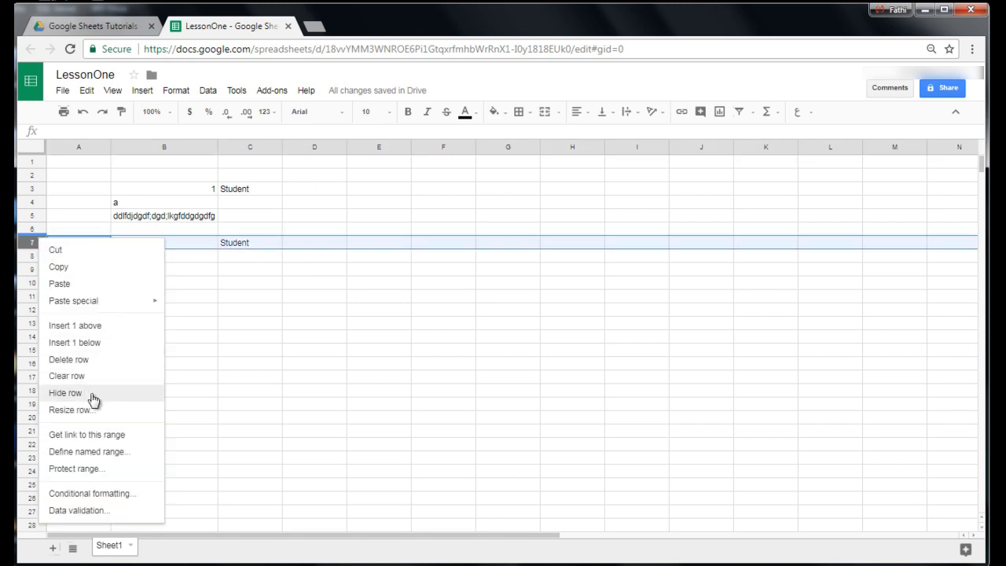
{"action": "left_click", "coordinate": [89, 333]}
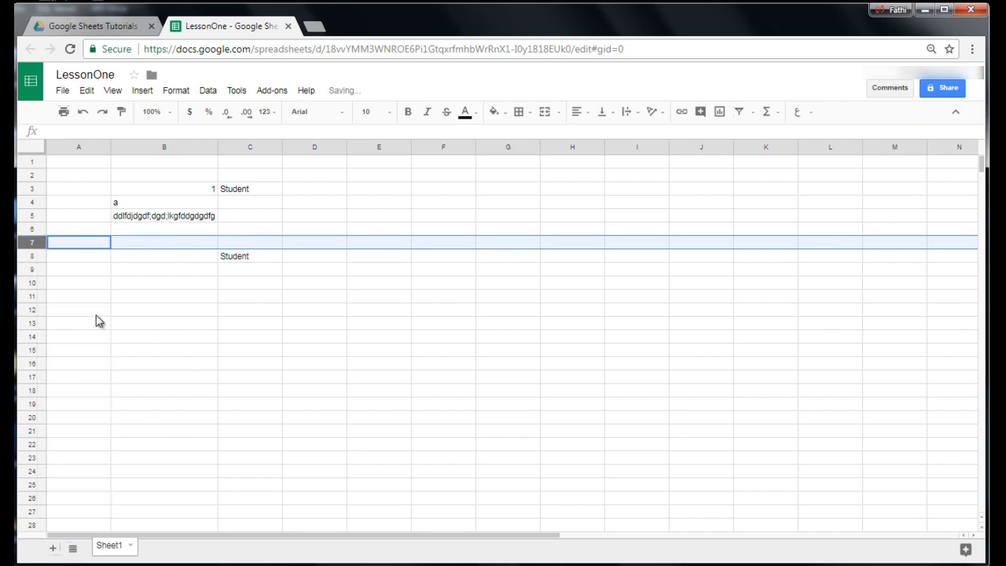
{"action": "right_click", "coordinate": [39, 243]}
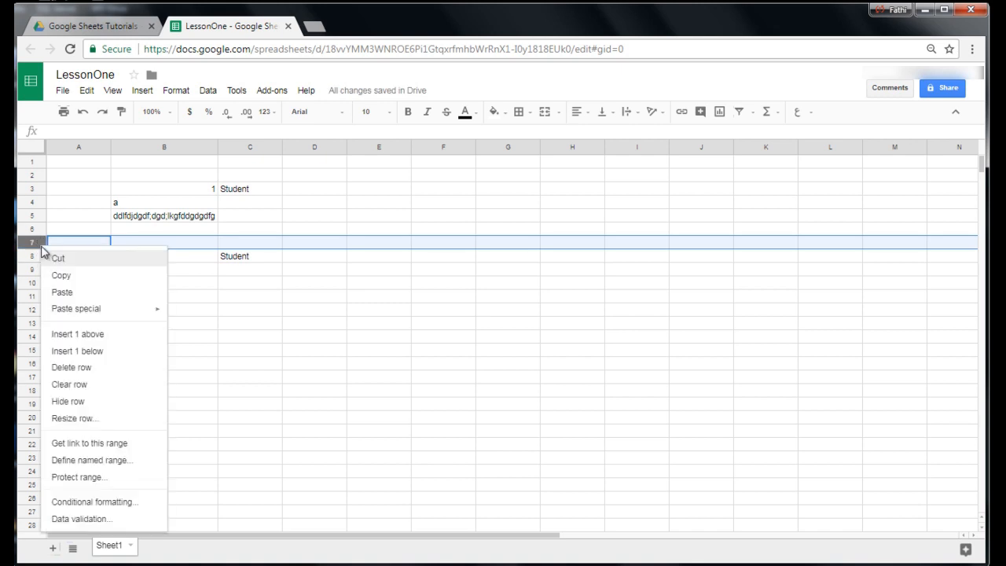
{"action": "left_click", "coordinate": [88, 374]}
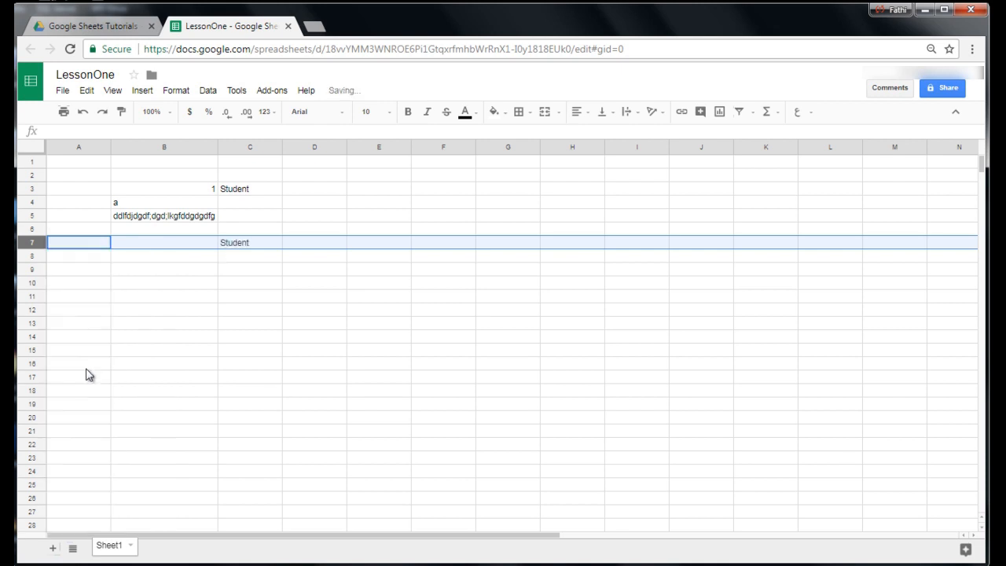
Insert one row below row 7 and clear the contents of the range A1:D8.
{"action": "right_click", "coordinate": [30, 243]}
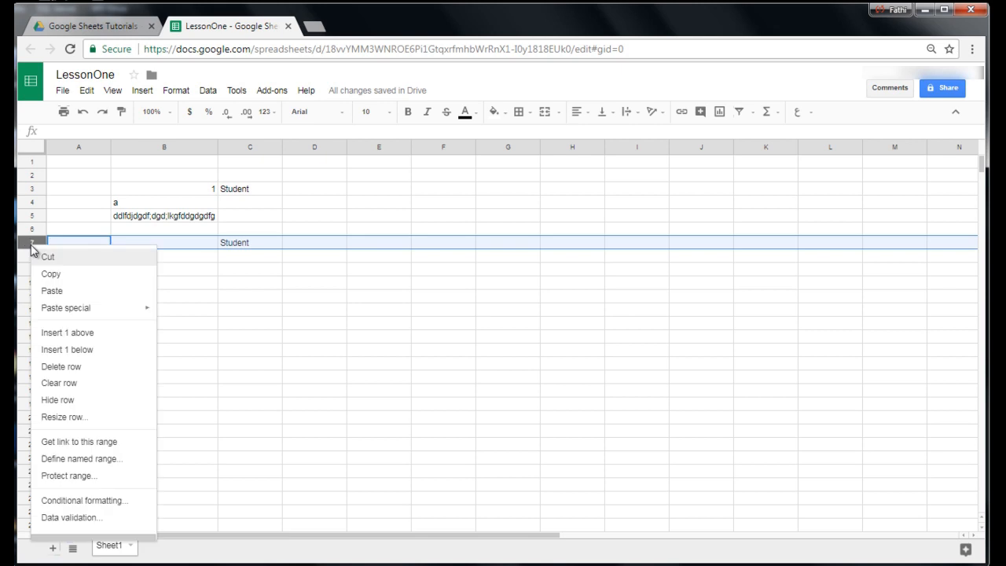
{"action": "left_click", "coordinate": [73, 351]}
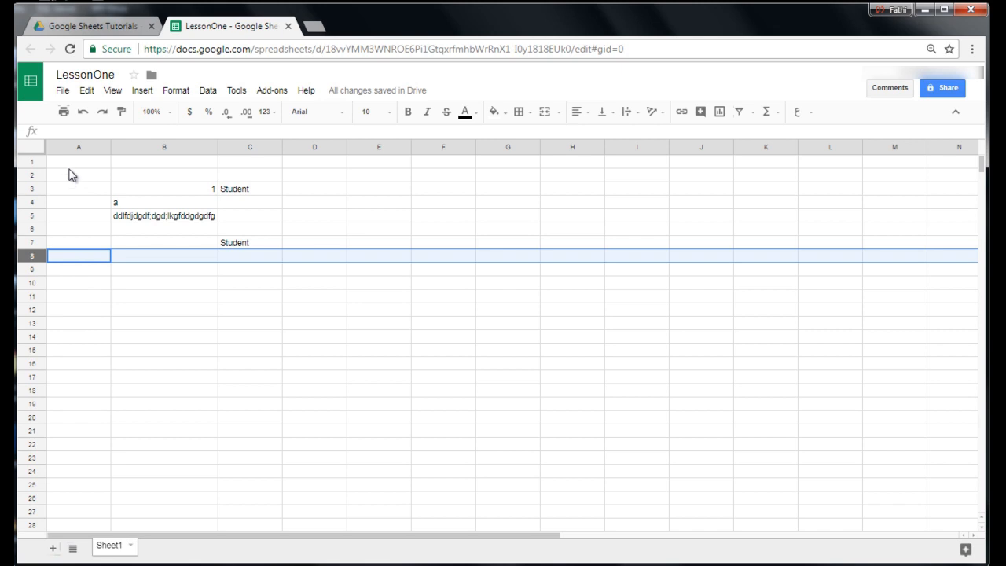
{"action": "left_click_drag", "start_coordinate": [69, 162], "coordinate": [294, 258]}
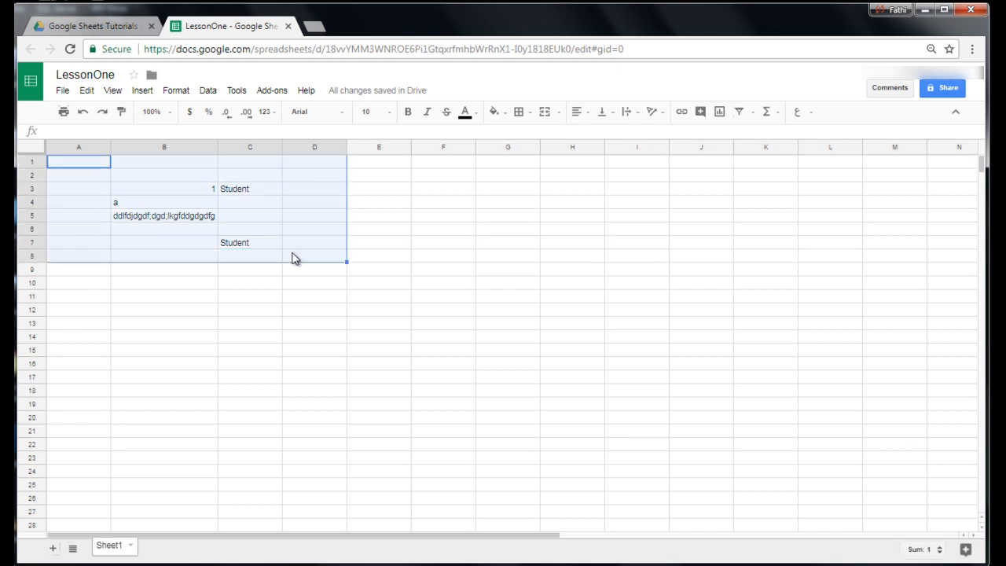
{"action": "key", "text": "Delete"}
Enter the headers Student, Score and Favorite Subject in A1:C1 and fit column B to its content.
{"action": "left_click", "coordinate": [66, 166]}
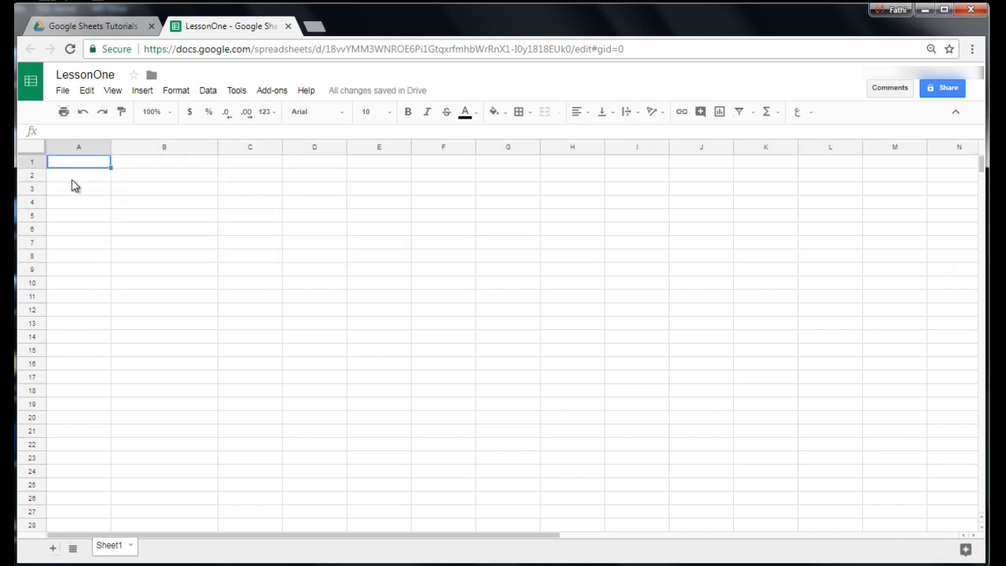
{"action": "type", "text": "Student"}
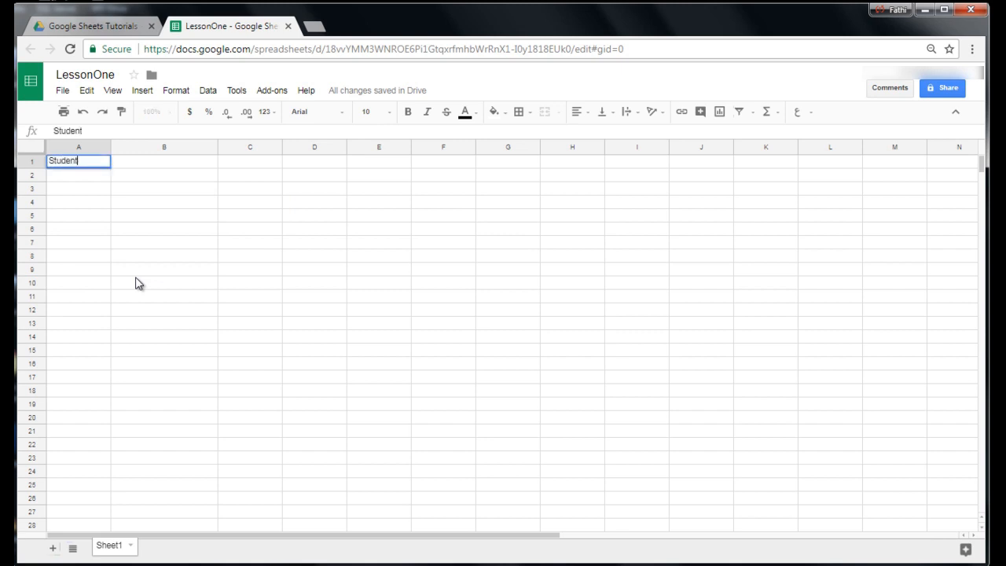
{"action": "key", "text": "Tab"}
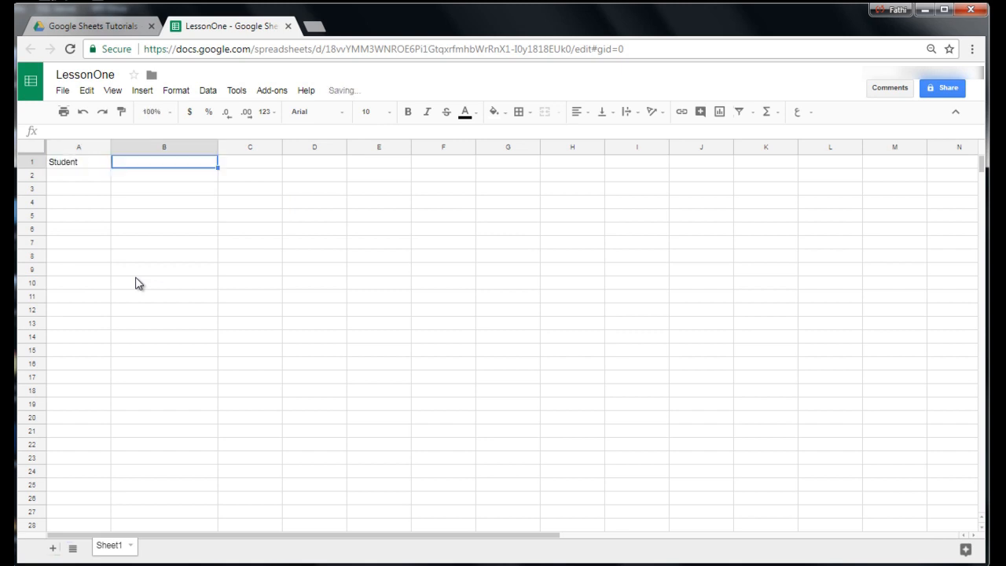
{"action": "type", "text": "Scorwe"}
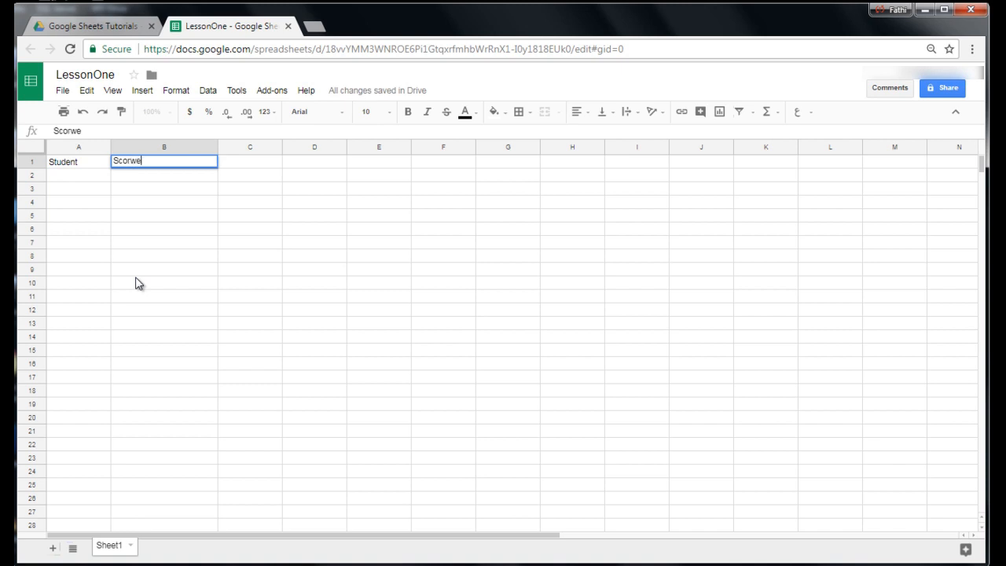
{"action": "key", "text": "BackSpace"}
{"action": "key", "text": "BackSpace"}
{"action": "type", "text": "e"}
{"action": "key", "text": "Tab"}
{"action": "type", "text": "Favorite Subject"}
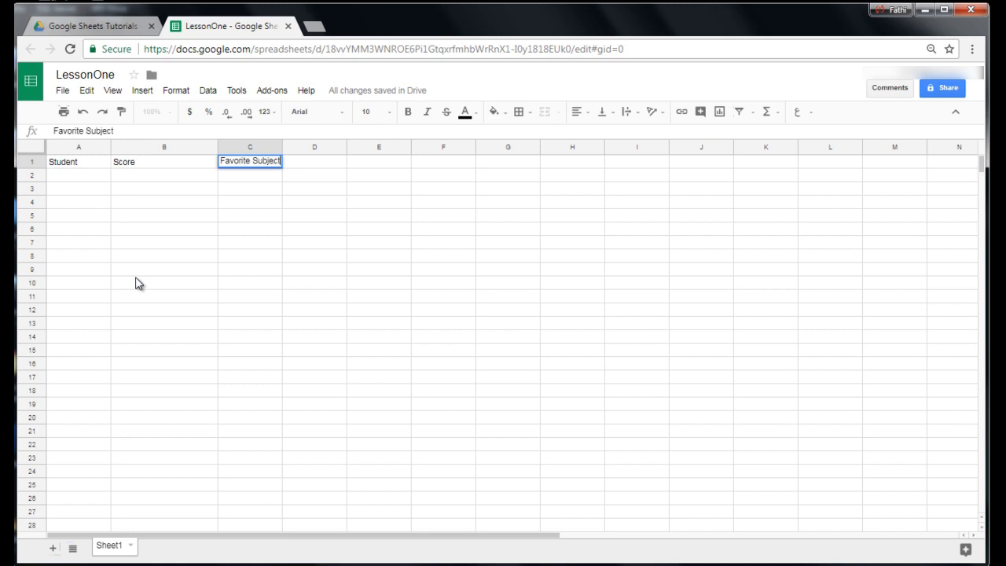
{"action": "double_click", "coordinate": [216, 143]}
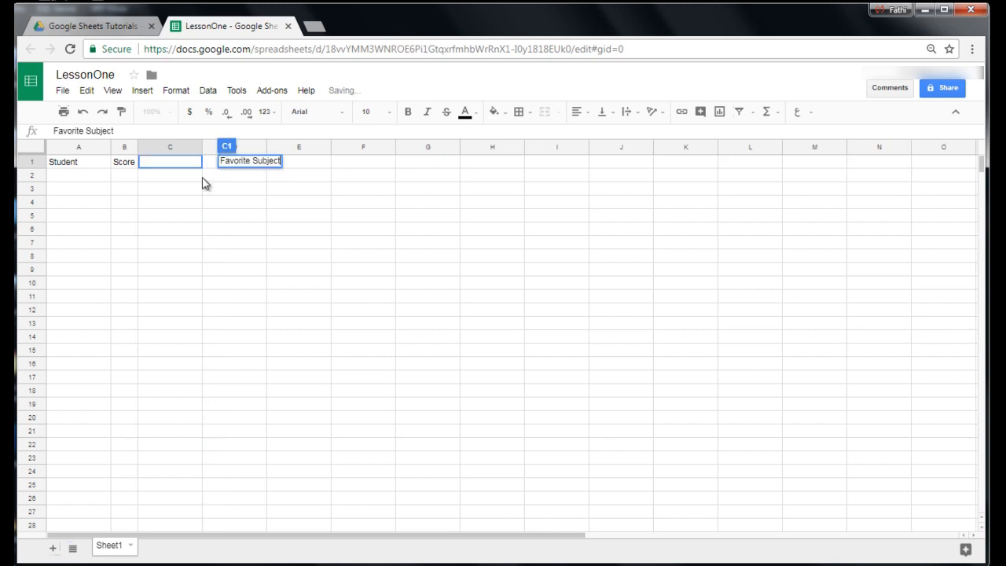
Enter a, b and c in the Student column, cells A2 to A4.
{"action": "left_click", "coordinate": [81, 182]}
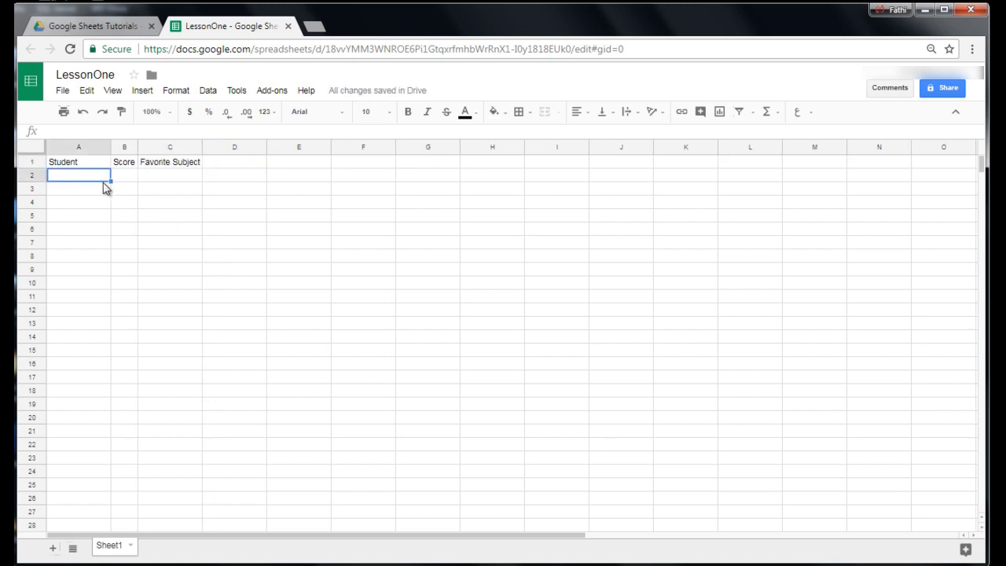
{"action": "type", "text": "a"}
{"action": "key", "text": "Return"}
{"action": "type", "text": "b"}
{"action": "key", "text": "Return"}
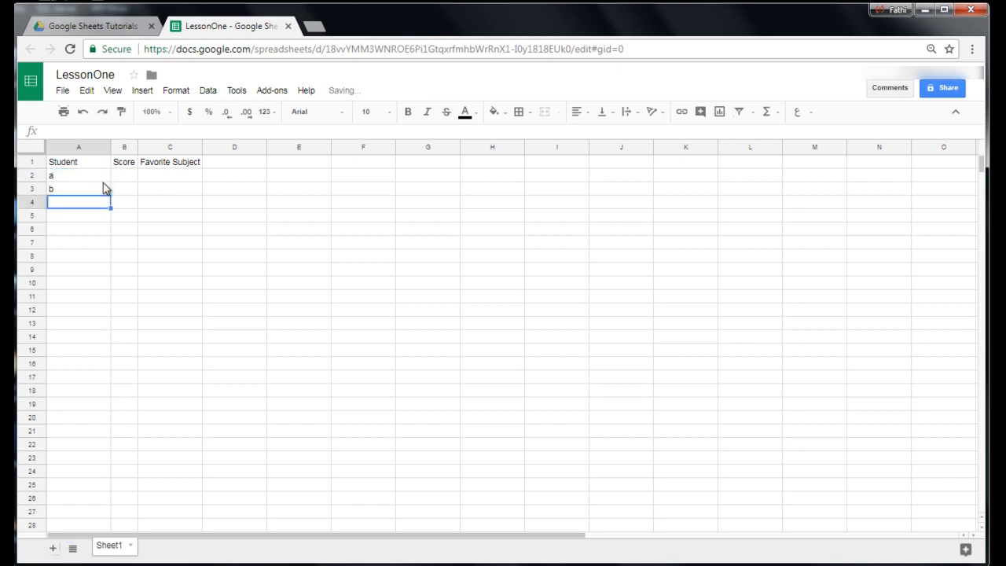
{"action": "type", "text": "c"}
{"action": "key", "text": "Tab"}
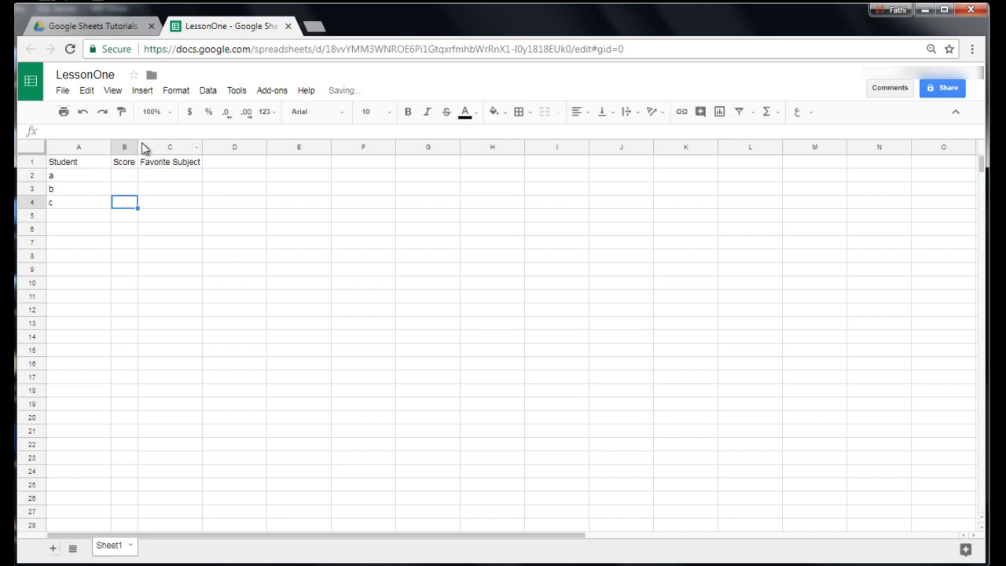
Widen column B and enter the scores 1, 2 and 3 in cells B2 to B4.
{"action": "left_click_drag", "start_coordinate": [138, 147], "coordinate": [183, 147]}
{"action": "left_click", "coordinate": [153, 178]}
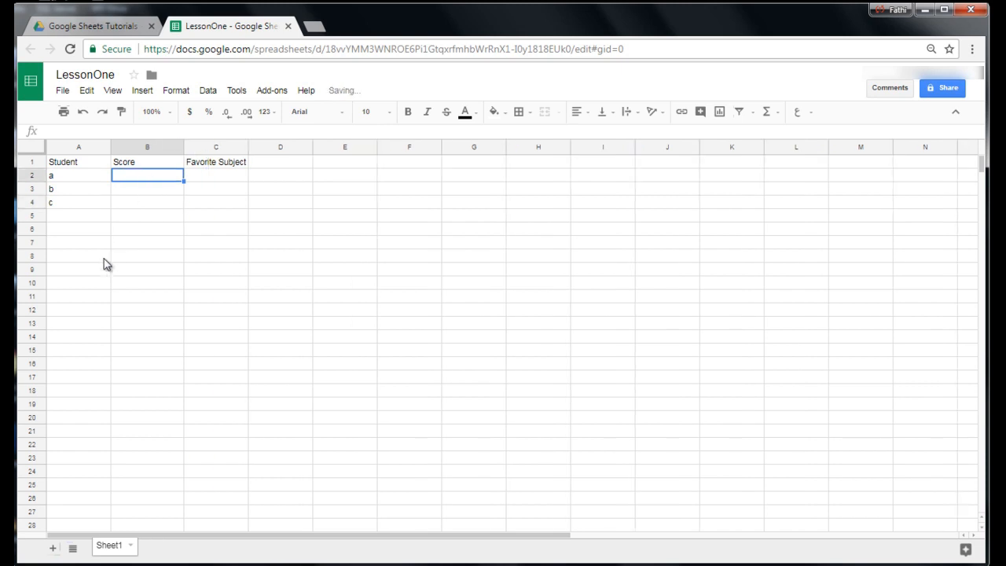
{"action": "type", "text": "1"}
{"action": "key", "text": "Return"}
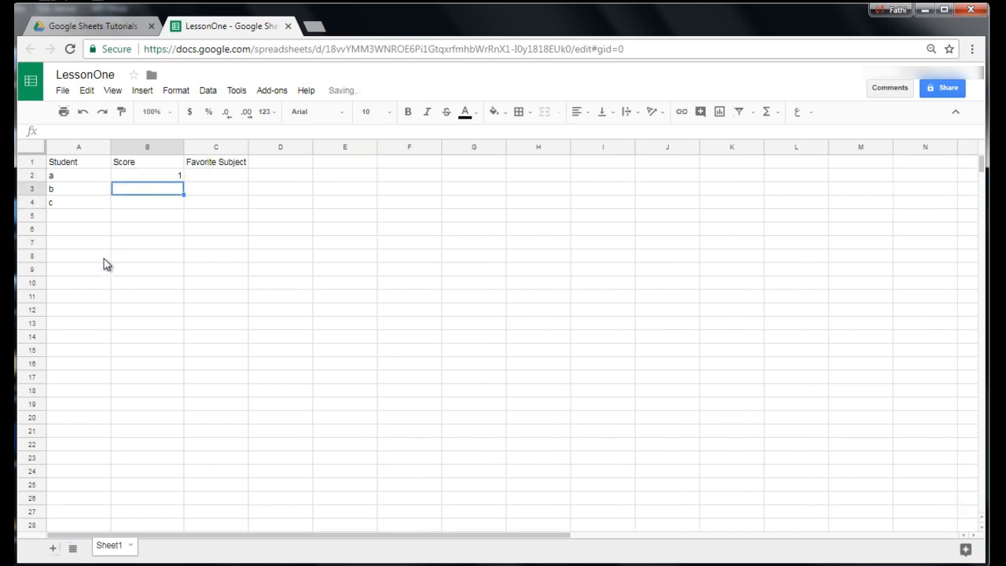
{"action": "type", "text": "2"}
{"action": "key", "text": "Return"}
{"action": "type", "text": "3"}
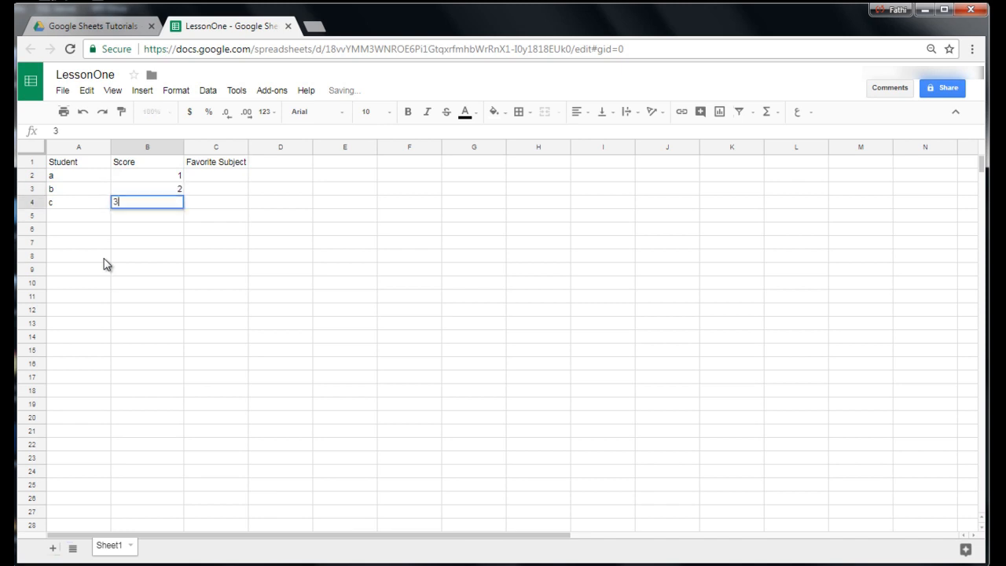
Enter Computer Science, English and Math in the Favorite Subject column, cells C2 to C4.
{"action": "left_click", "coordinate": [218, 174]}
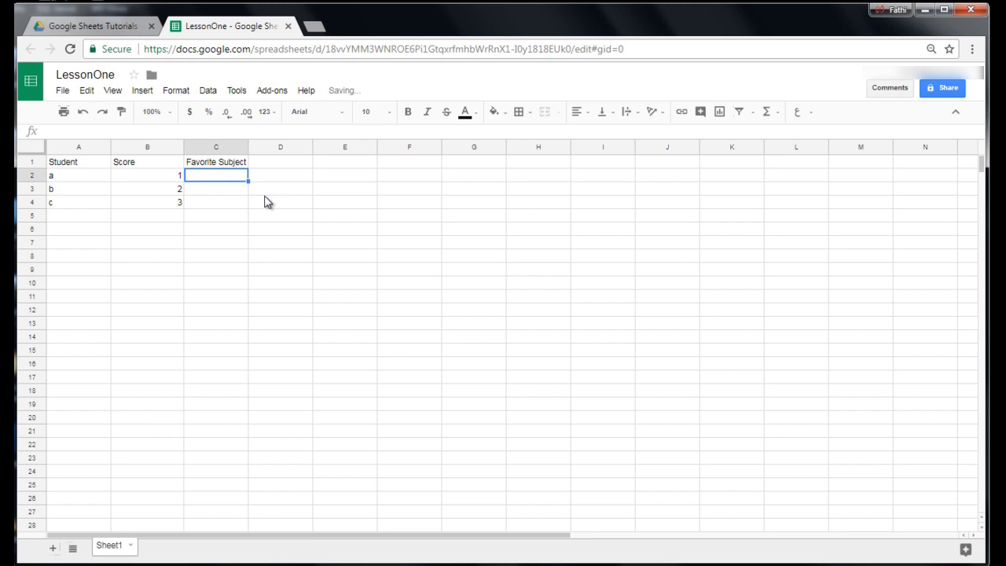
{"action": "type", "text": "Compu"}
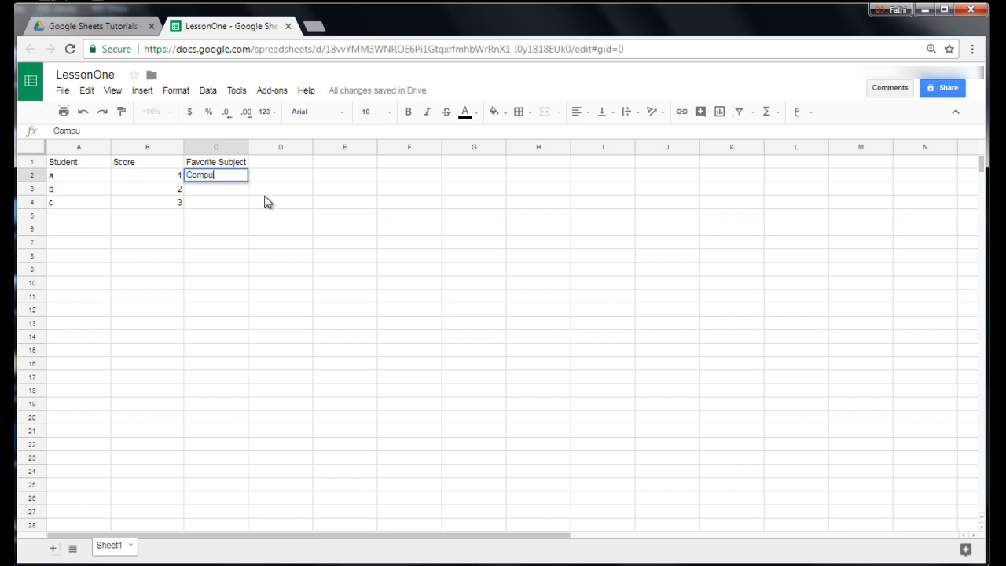
{"action": "type", "text": "ter Science"}
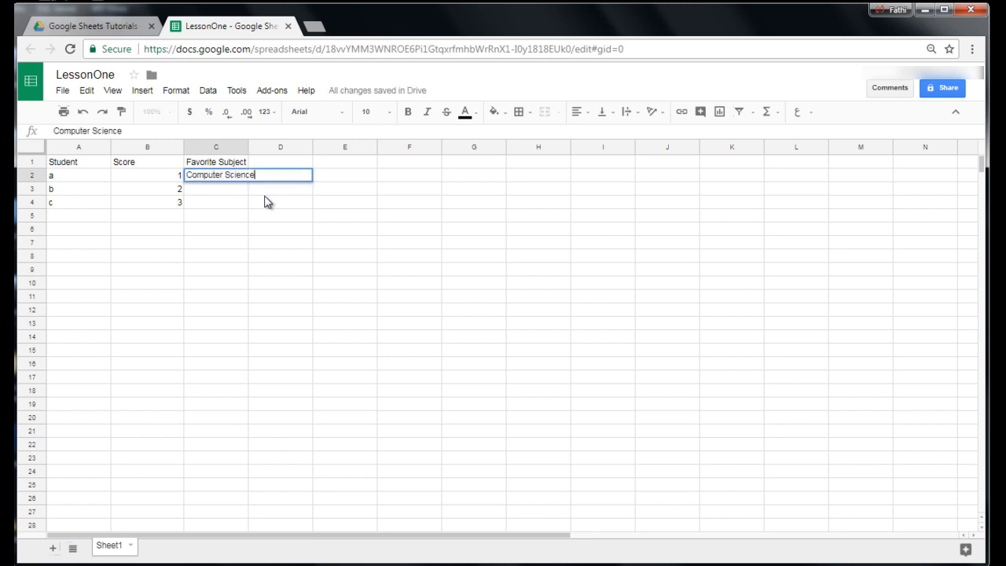
{"action": "key", "text": "Return"}
{"action": "type", "text": "Engl"}
{"action": "type", "text": "ish"}
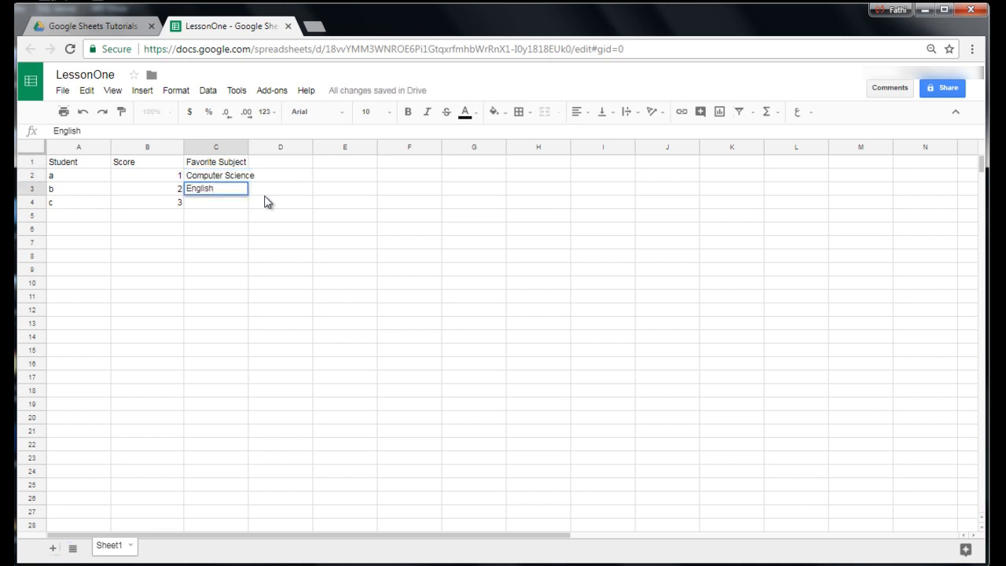
{"action": "key", "text": "Return"}
{"action": "type", "text": "Math"}
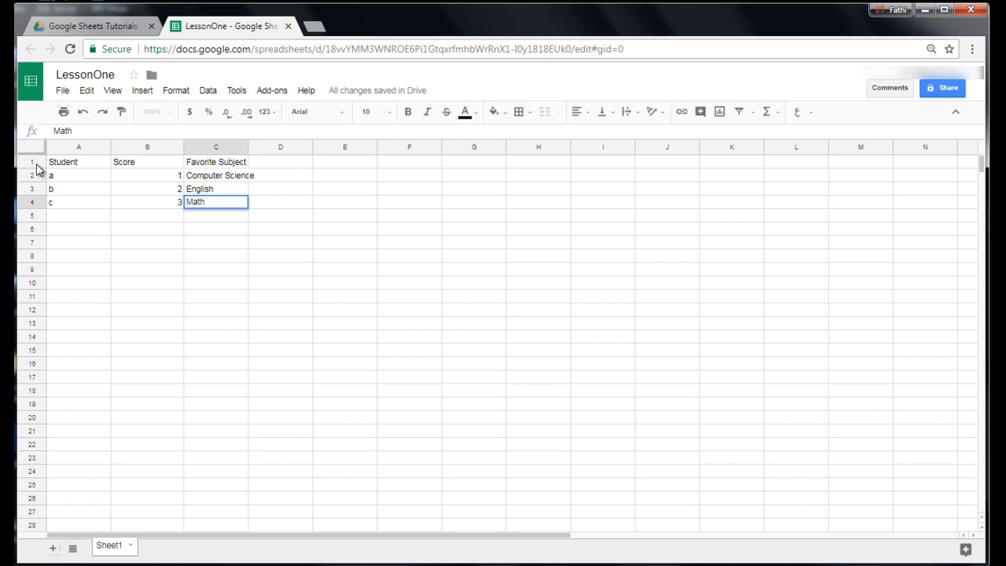
Make the header cells A1:C1 bold.
{"action": "left_click_drag", "start_coordinate": [51, 165], "coordinate": [210, 168]}
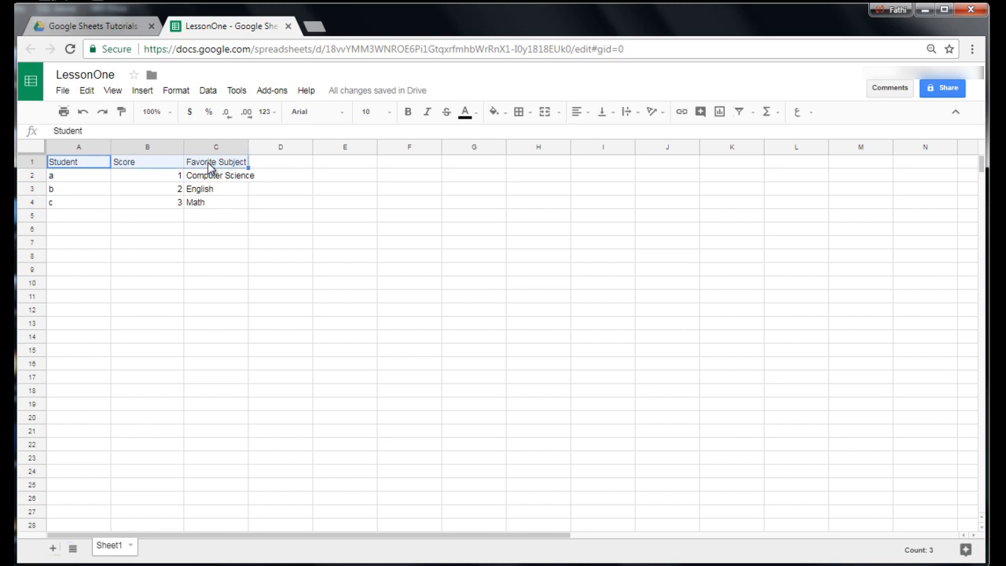
{"action": "left_click", "coordinate": [92, 166]}
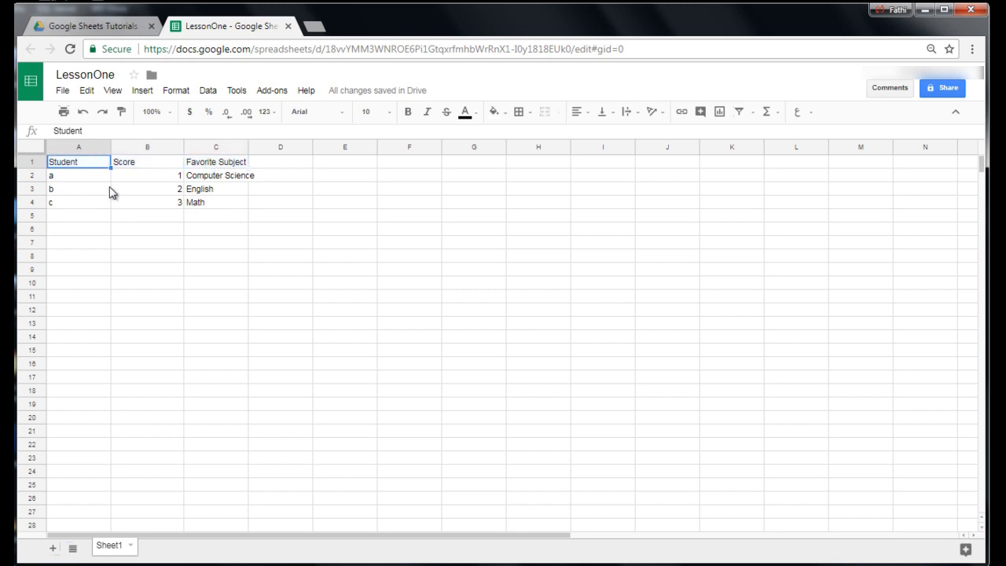
{"action": "key", "text": "shift+Right"}
{"action": "key", "text": "shift+Right"}
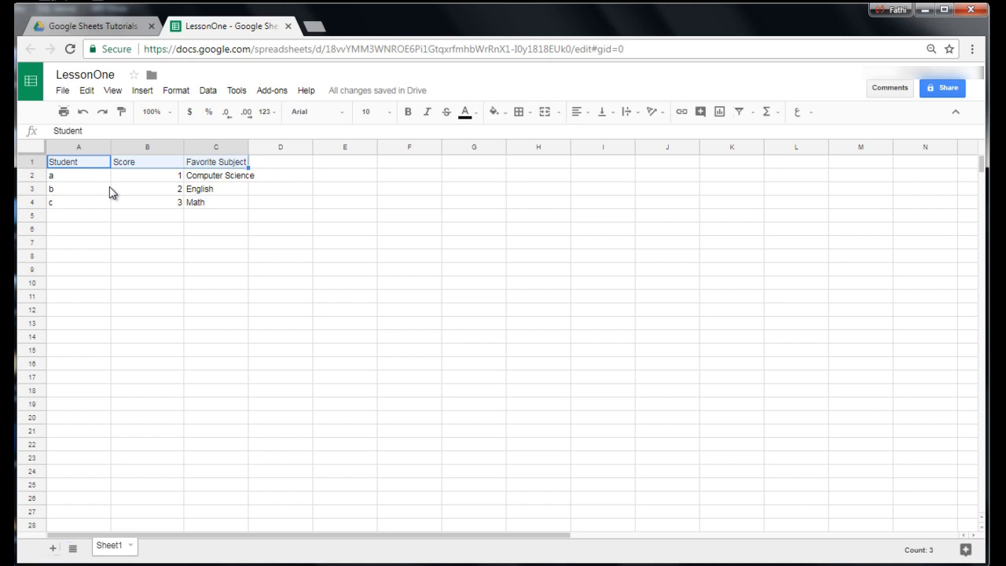
{"action": "key", "text": "ctrl+b"}
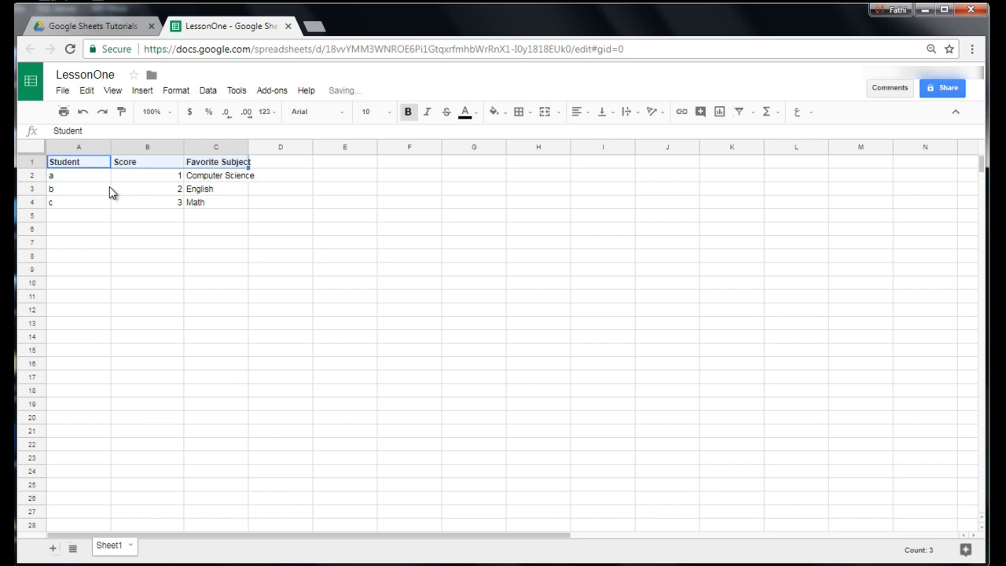
Center the header cells A1:C1 horizontally and give them a light green fill.
{"action": "left_click", "coordinate": [581, 111]}
{"action": "left_click", "coordinate": [596, 136]}
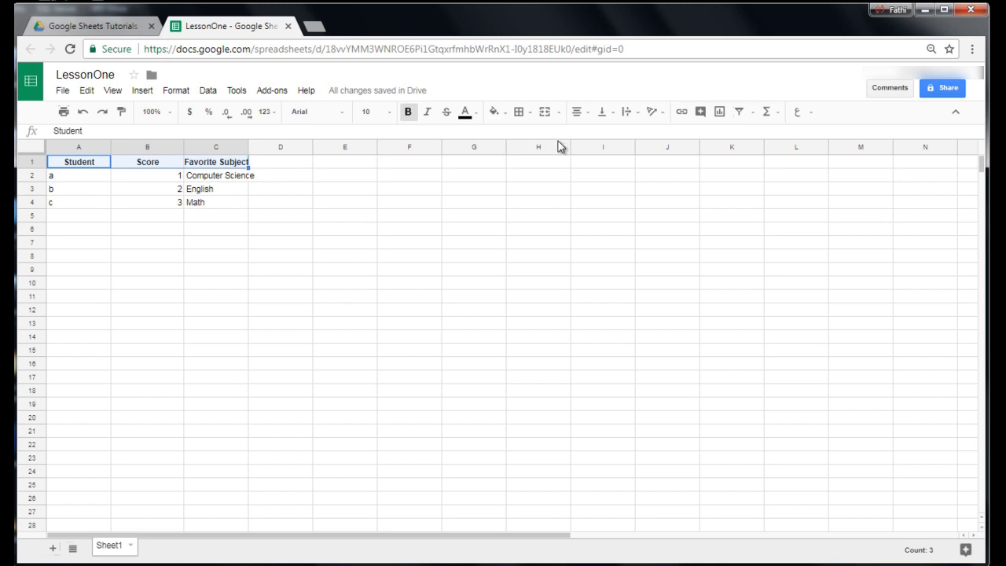
{"action": "left_click", "coordinate": [500, 118]}
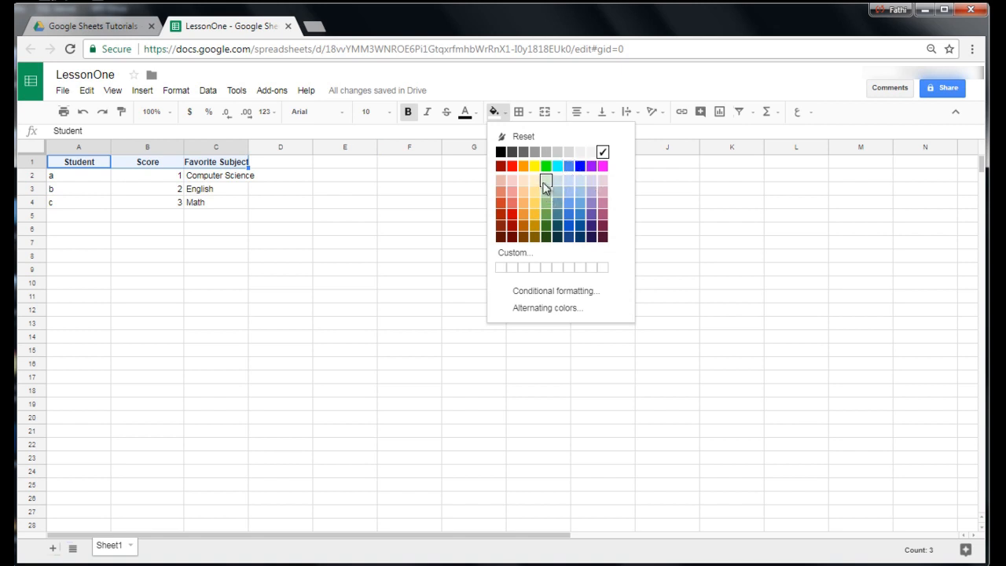
{"action": "left_click", "coordinate": [545, 185]}
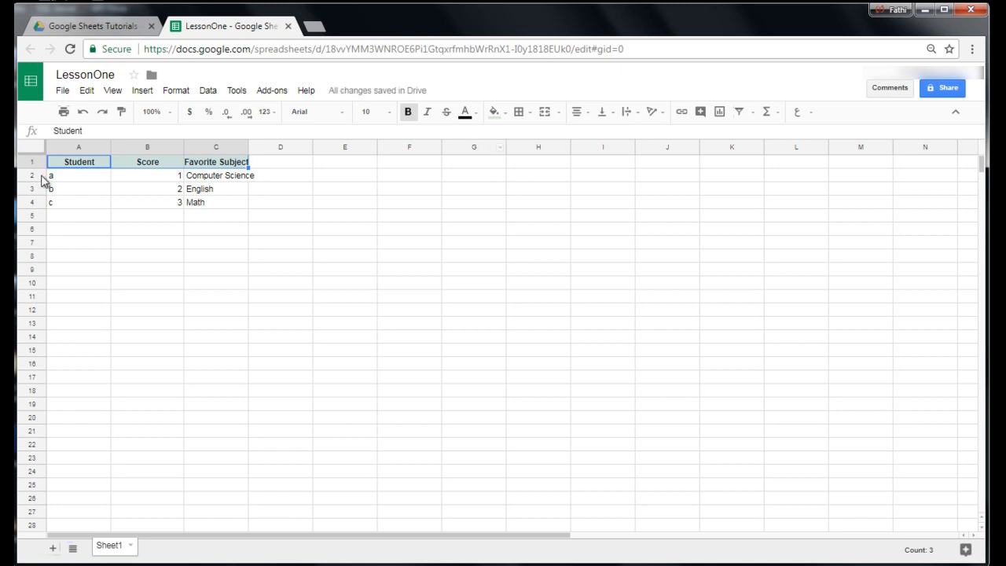
Try blue text on the header cells A1:C1 and set the text color back to black.
{"action": "left_click", "coordinate": [463, 118]}
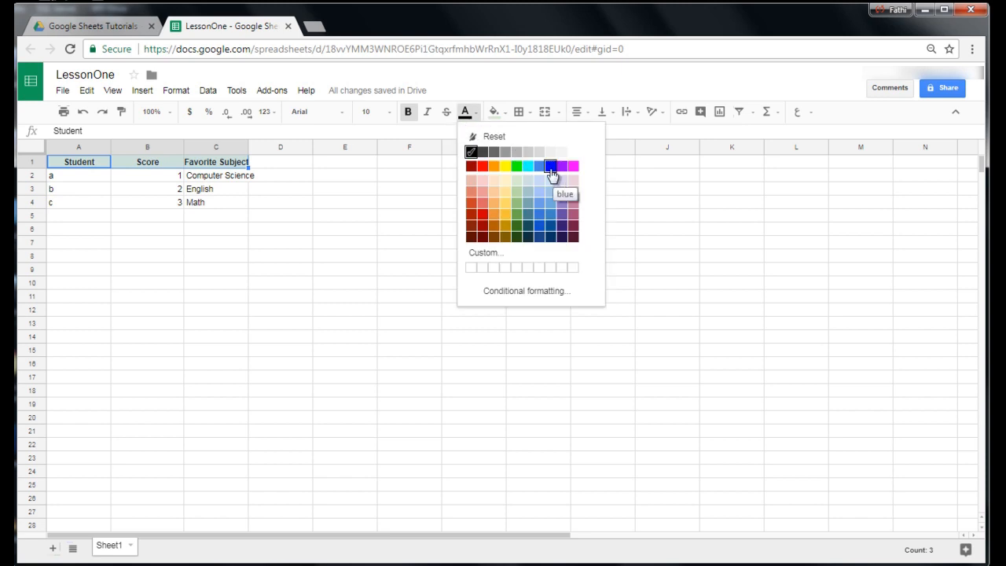
{"action": "left_click", "coordinate": [551, 166]}
{"action": "left_click", "coordinate": [468, 116]}
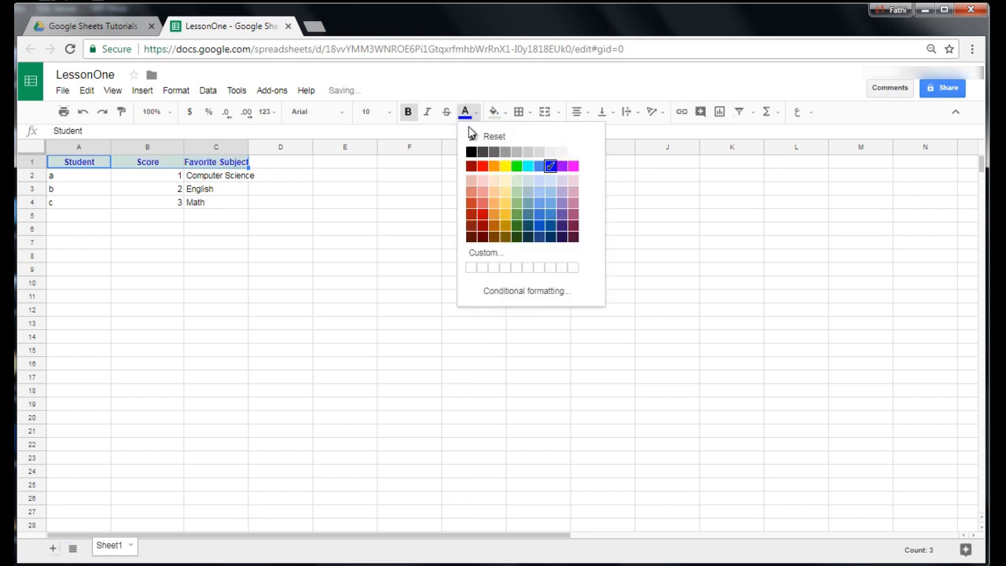
{"action": "left_click", "coordinate": [472, 154]}
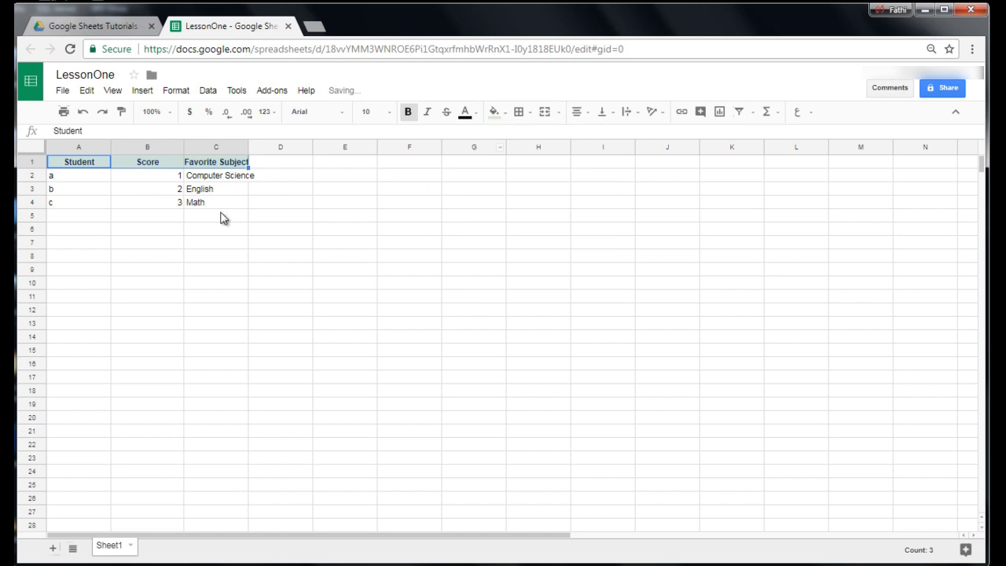
Fill the student entry in A4 and the score in B4 down to row 8.
{"action": "left_click", "coordinate": [78, 180]}
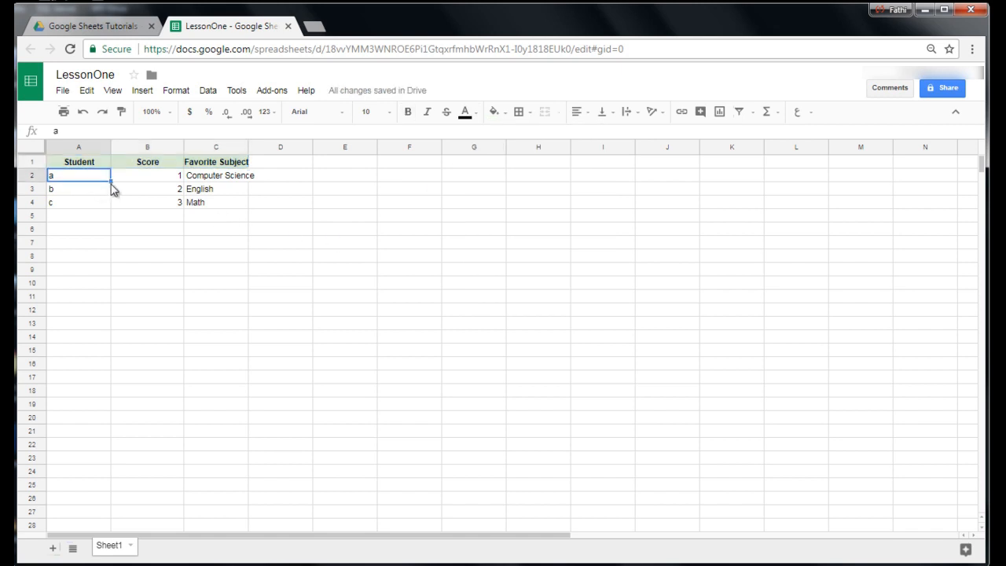
{"action": "left_click", "coordinate": [103, 202]}
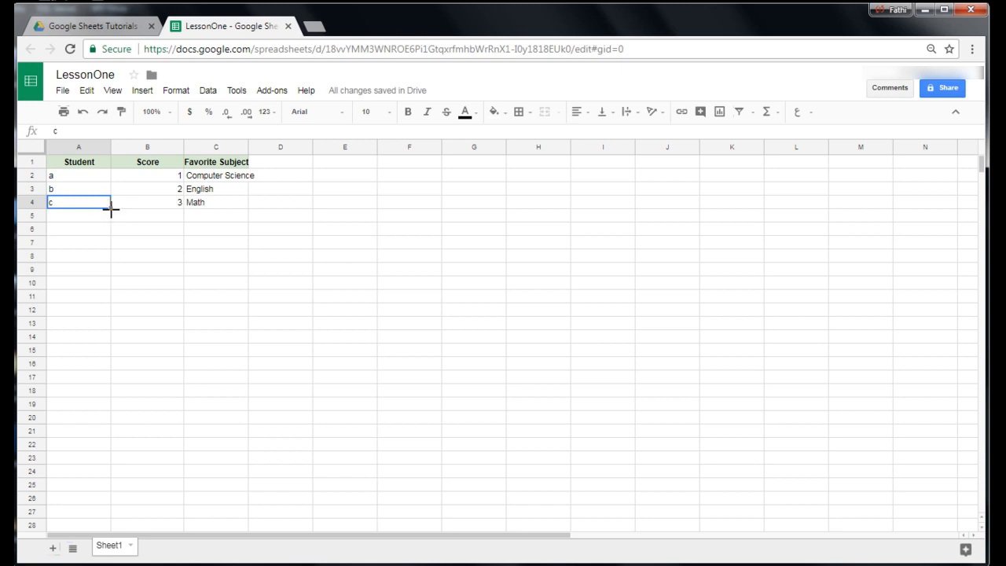
{"action": "left_click_drag", "start_coordinate": [111, 208], "coordinate": [111, 271]}
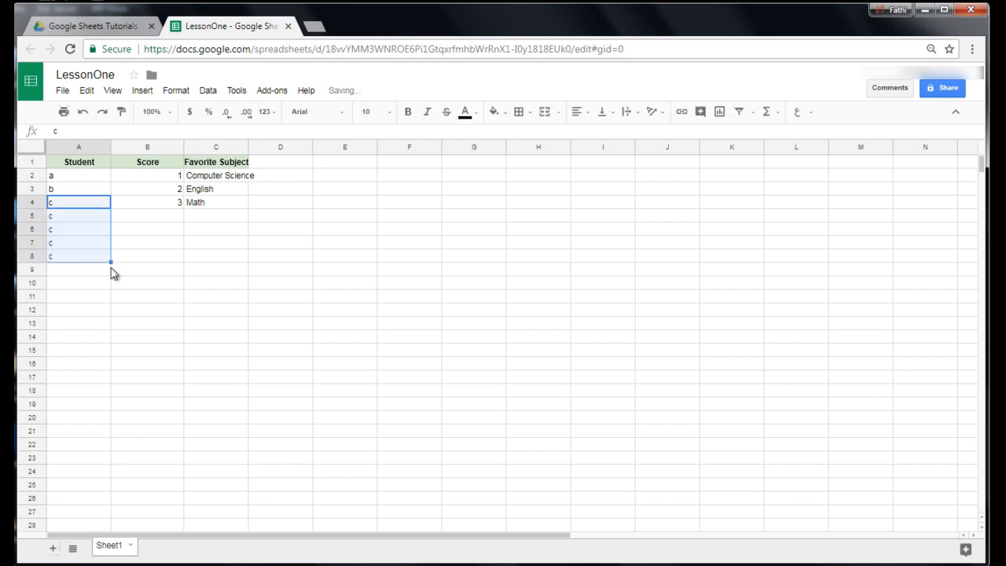
{"action": "left_click", "coordinate": [176, 206]}
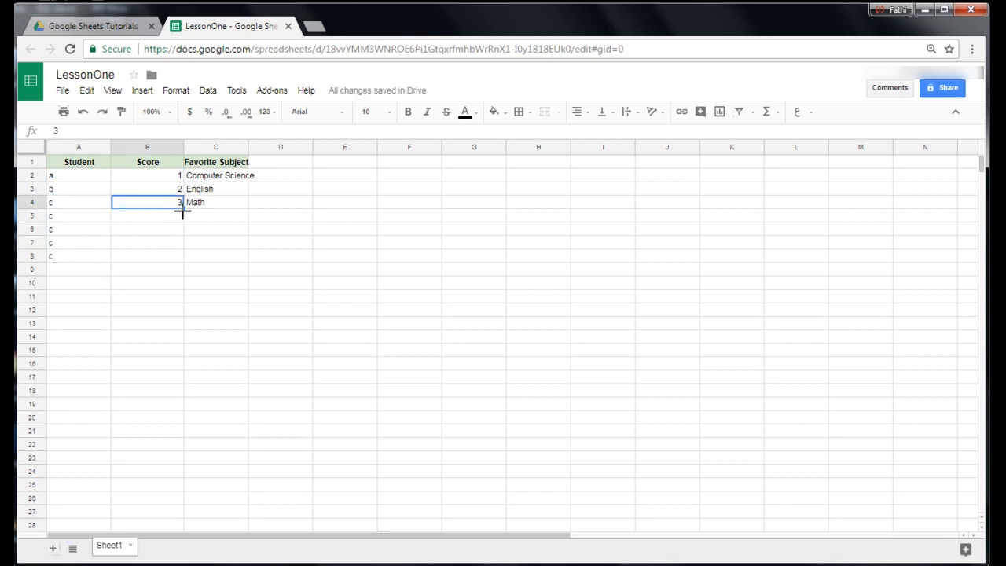
{"action": "left_click_drag", "start_coordinate": [184, 207], "coordinate": [183, 263]}
Fill Math from C4 down to C8 and clear the contents of C4:C8.
{"action": "left_click", "coordinate": [235, 206]}
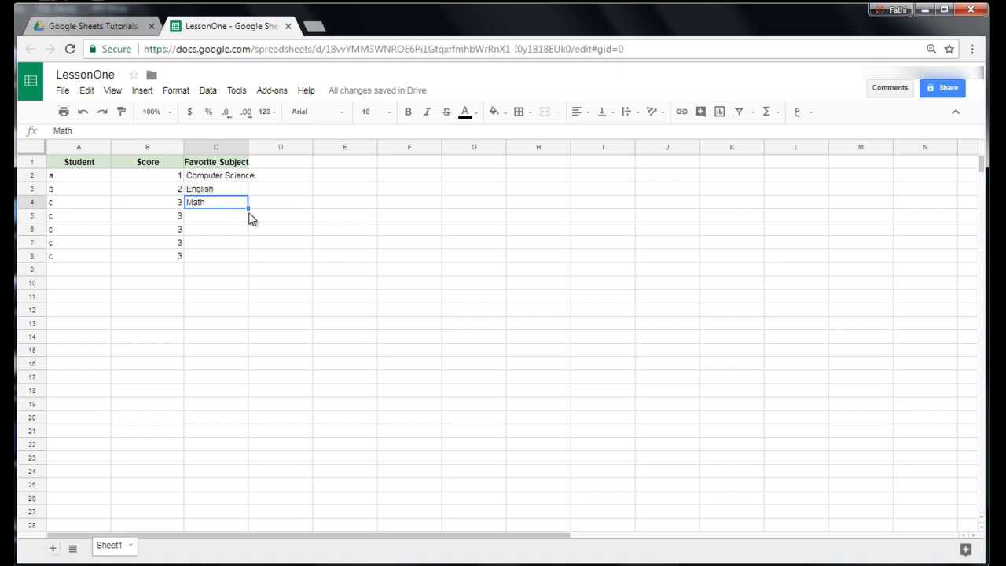
{"action": "left_click_drag", "start_coordinate": [247, 208], "coordinate": [243, 253]}
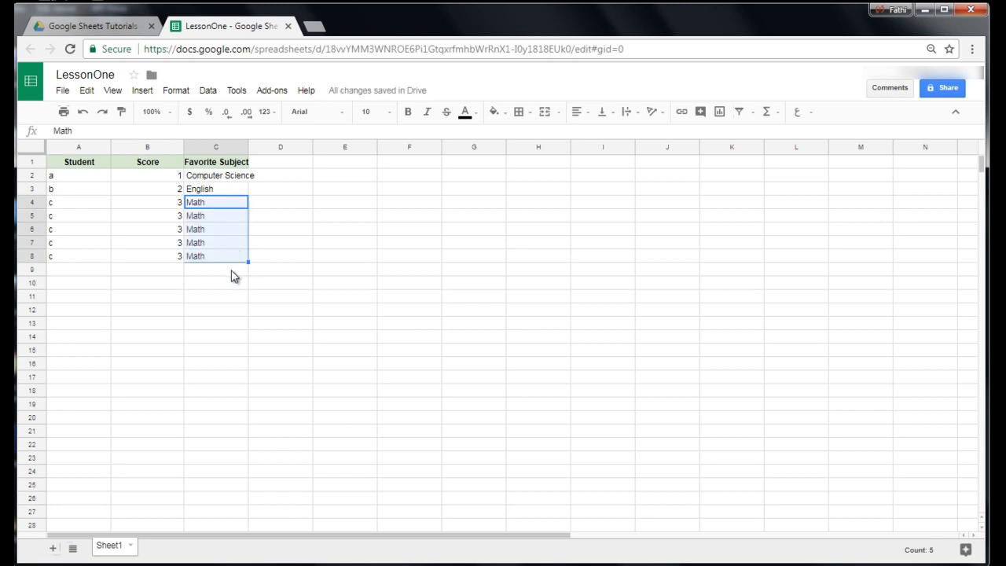
{"action": "key", "text": "Delete"}
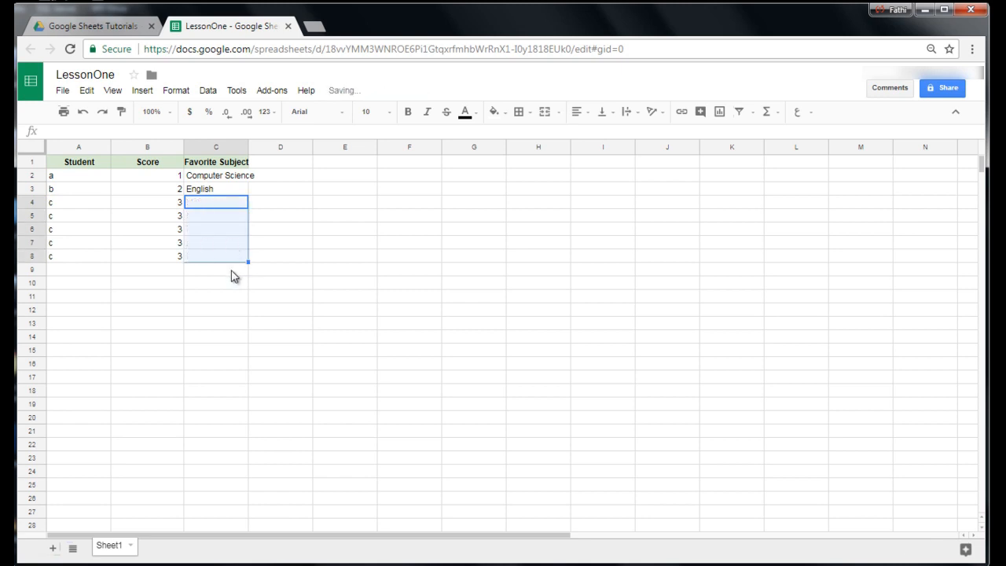
Clear the student entries in A3:A8 and the scores in B3:B8.
{"action": "left_click", "coordinate": [90, 193]}
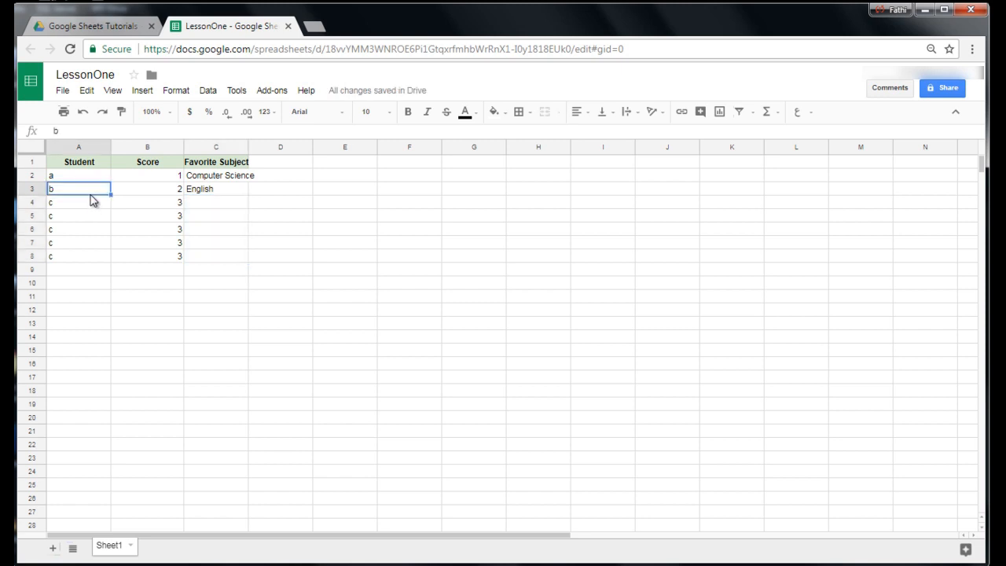
{"action": "key", "text": "shift+Down"}
{"action": "key", "text": "shift+Down"}
{"action": "key", "text": "shift+Down"}
{"action": "key", "text": "shift+Down"}
{"action": "key", "text": "shift+Down"}
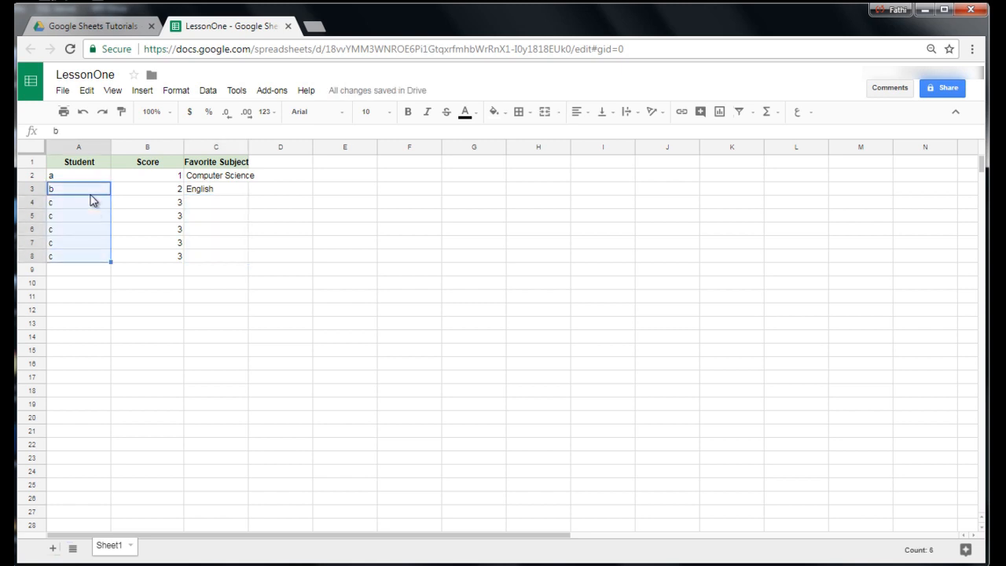
{"action": "key", "text": "Delete"}
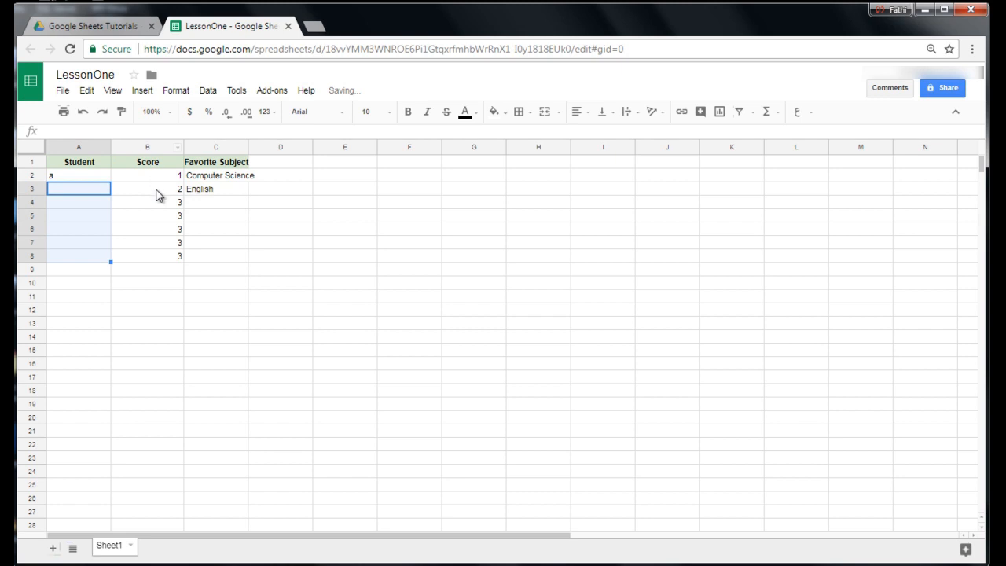
{"action": "left_click_drag", "start_coordinate": [161, 195], "coordinate": [179, 259]}
{"action": "key", "text": "Delete"}
Enter MAth in C4 and Social Studies in C5 under Favorite Subject.
{"action": "left_click", "coordinate": [209, 206]}
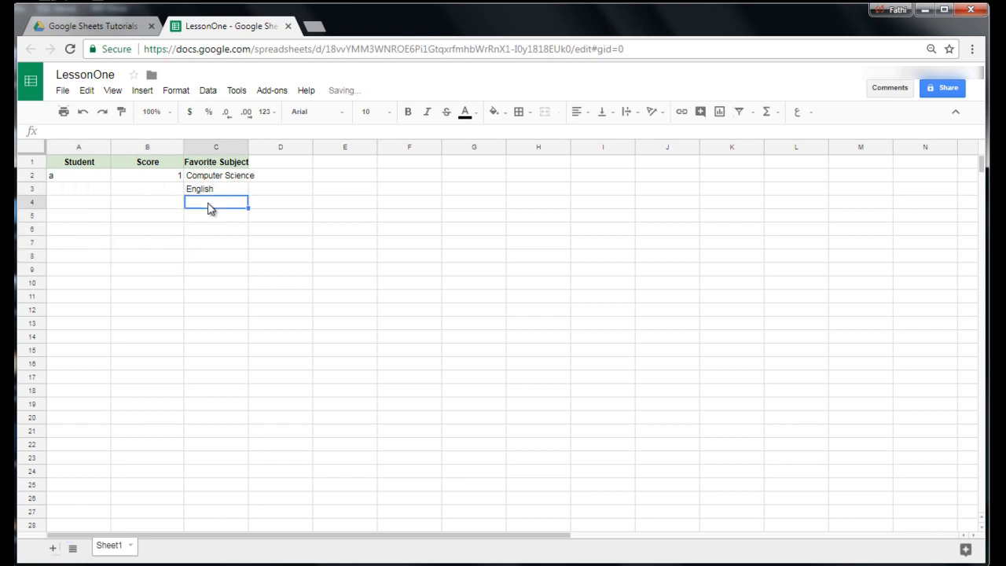
{"action": "type", "text": "MAth"}
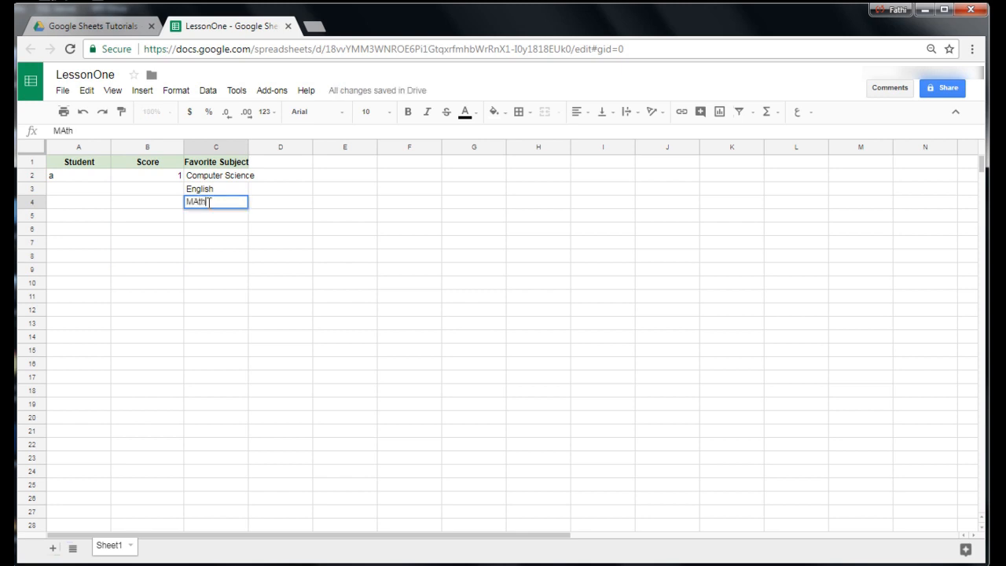
{"action": "key", "text": "Return"}
{"action": "type", "text": "Social Stu"}
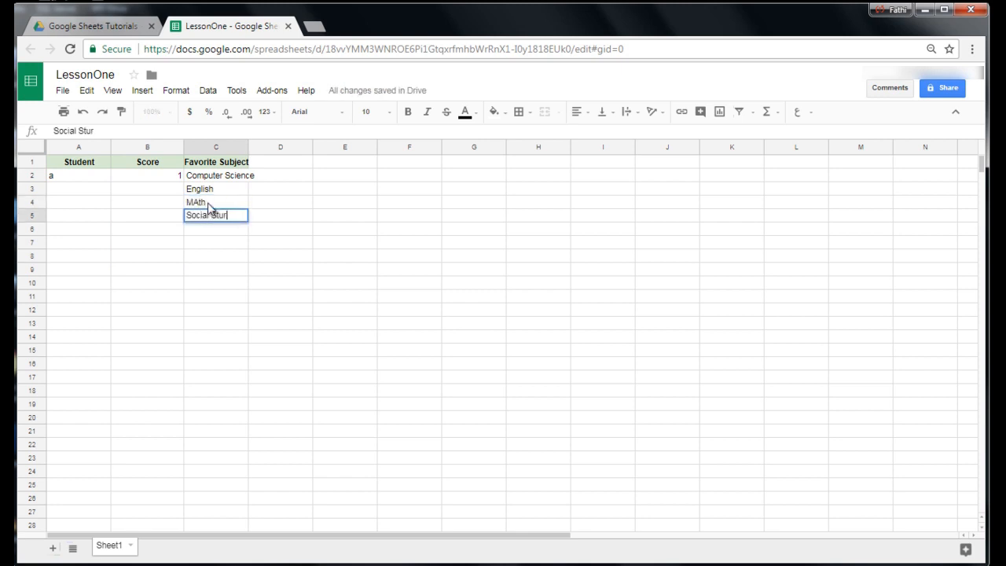
{"action": "type", "text": "dies"}
{"action": "left_click", "coordinate": [108, 189]}
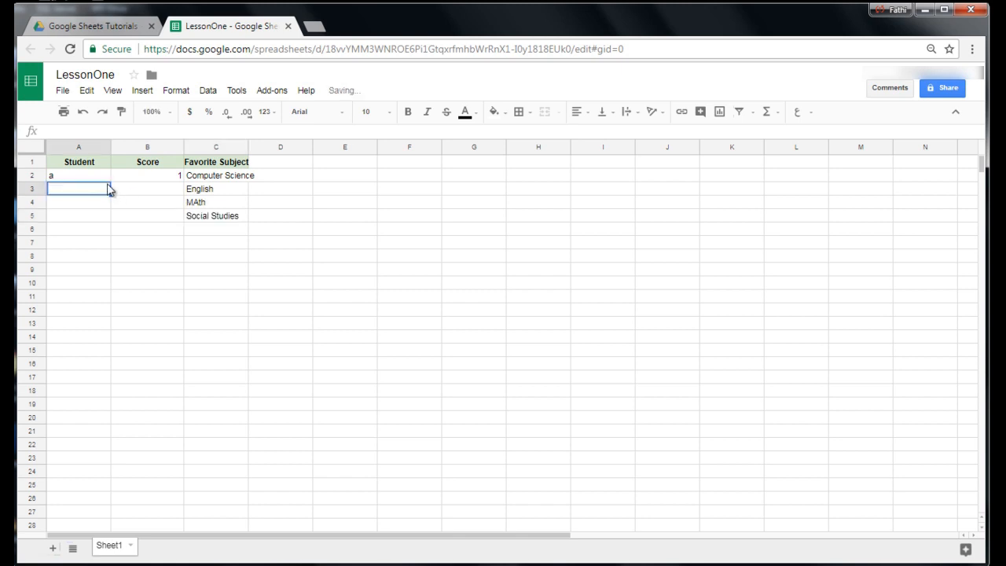
Enter 2 in B3 and extend the number series from B2:B3 down to B8.
{"action": "left_click", "coordinate": [150, 180]}
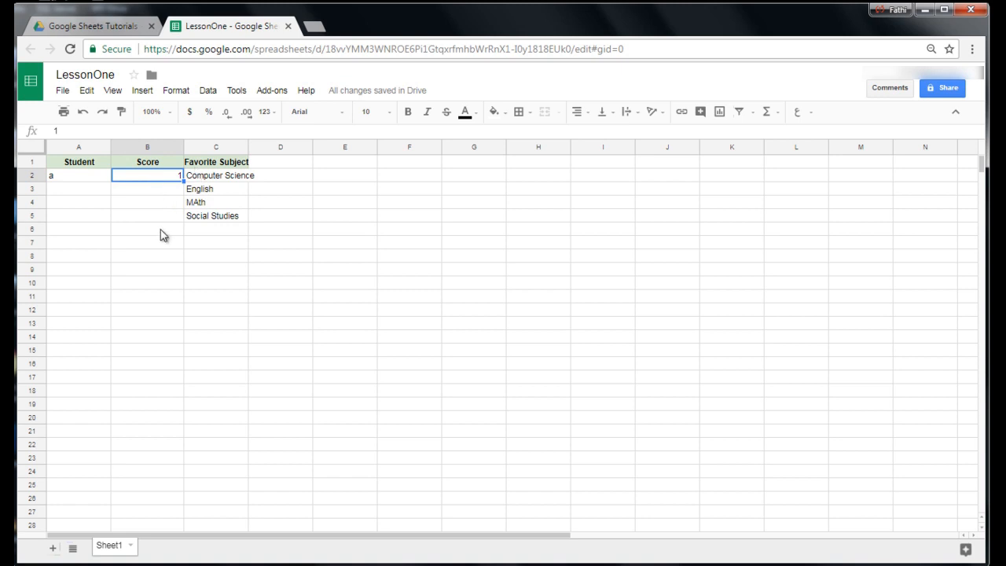
{"action": "left_click", "coordinate": [175, 190]}
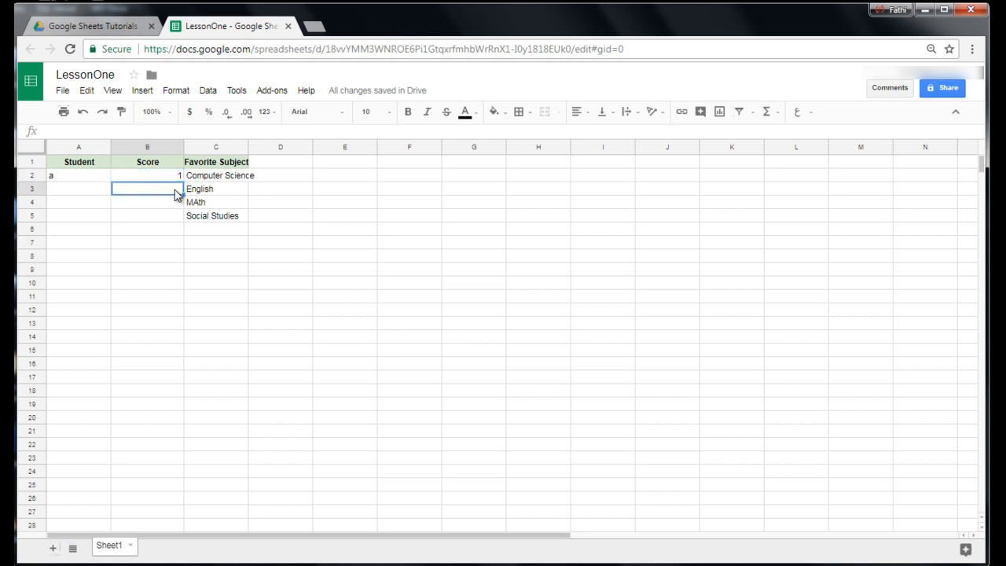
{"action": "type", "text": "2"}
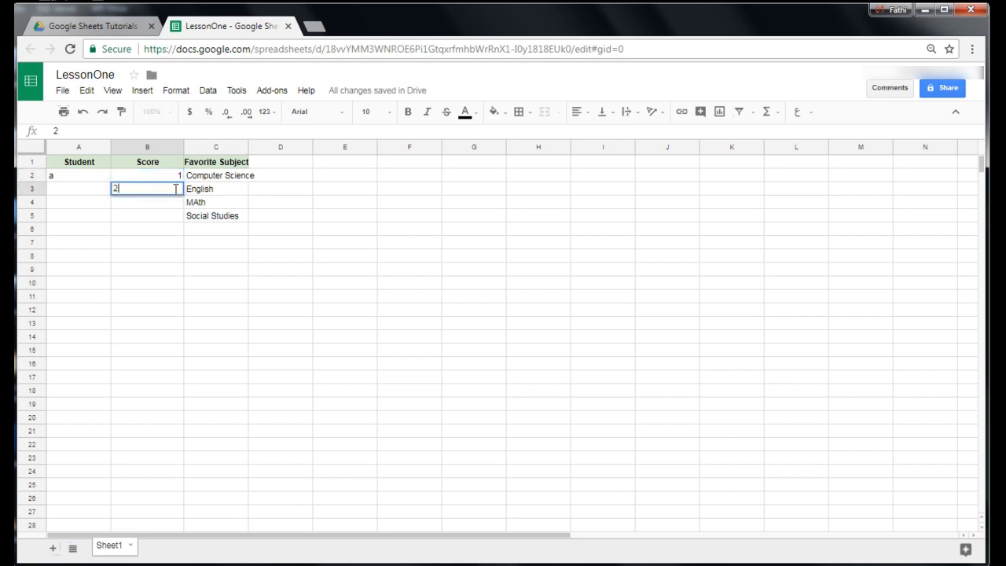
{"action": "key", "text": "Return"}
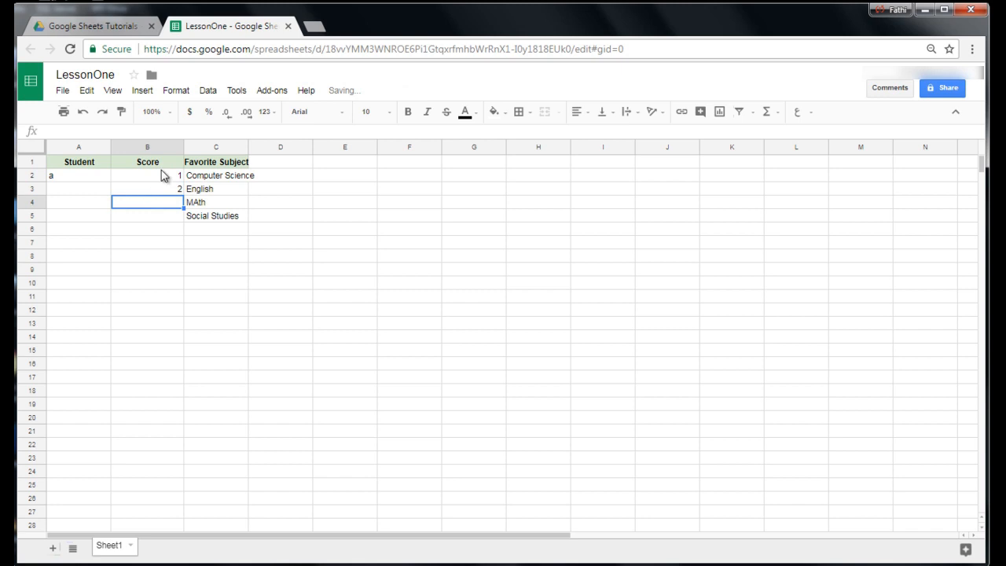
{"action": "left_click_drag", "start_coordinate": [161, 162], "coordinate": [162, 191]}
{"action": "left_click", "coordinate": [135, 195]}
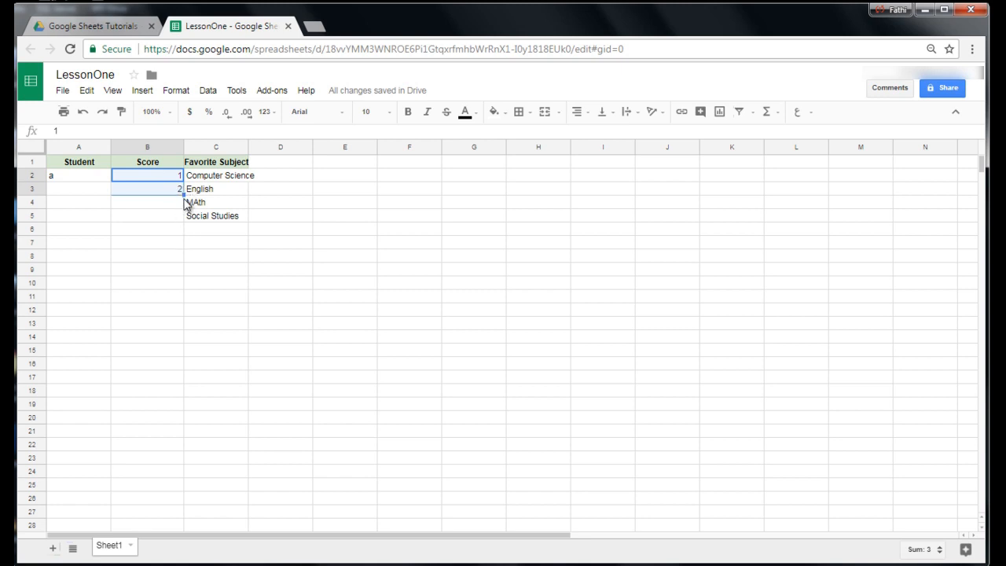
{"action": "left_click_drag", "start_coordinate": [183, 196], "coordinate": [183, 258]}
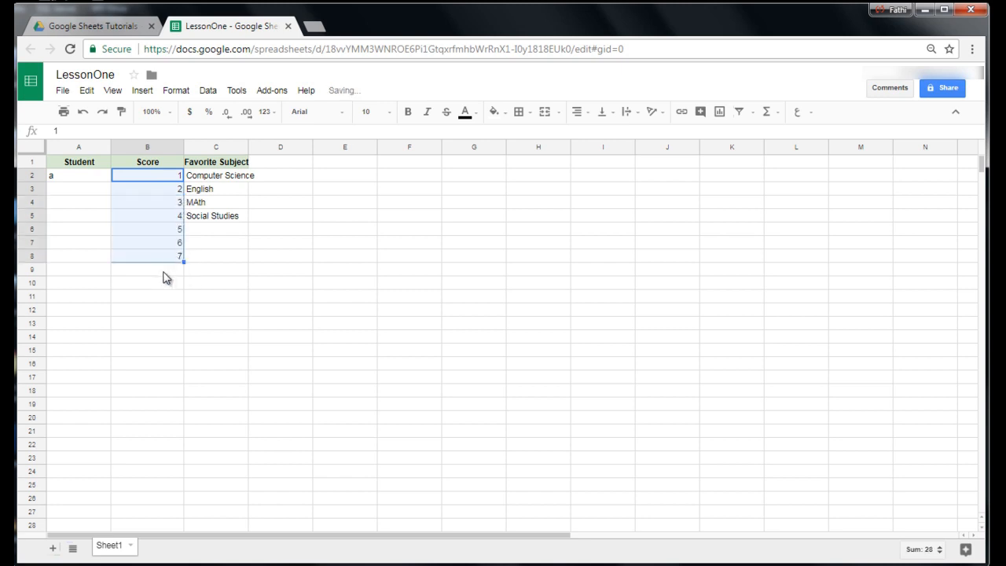
Enter the formula =Char(Code(A2)+1) in A3 to generate the next student letter.
{"action": "left_click", "coordinate": [55, 178]}
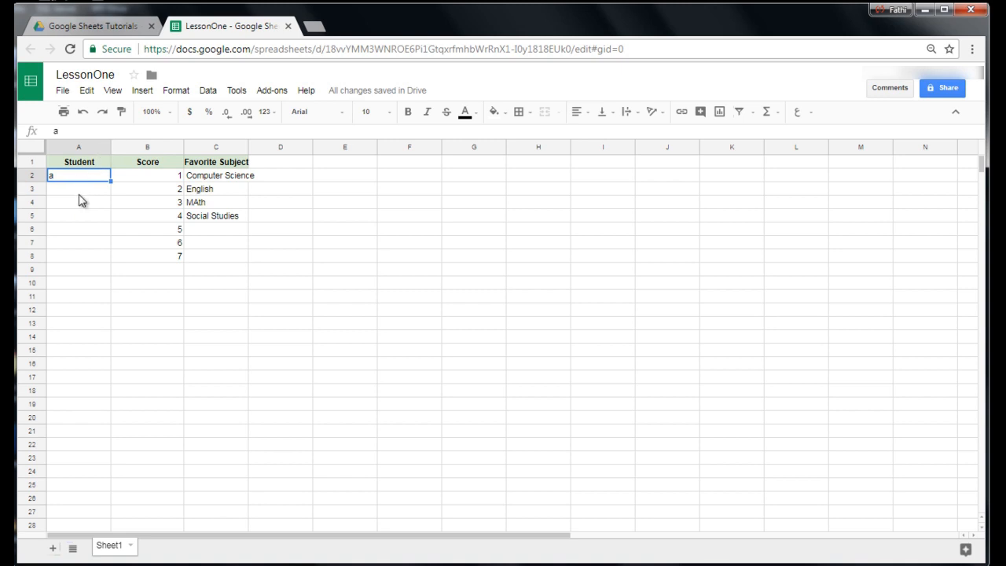
{"action": "left_click", "coordinate": [80, 194]}
{"action": "type", "text": "="}
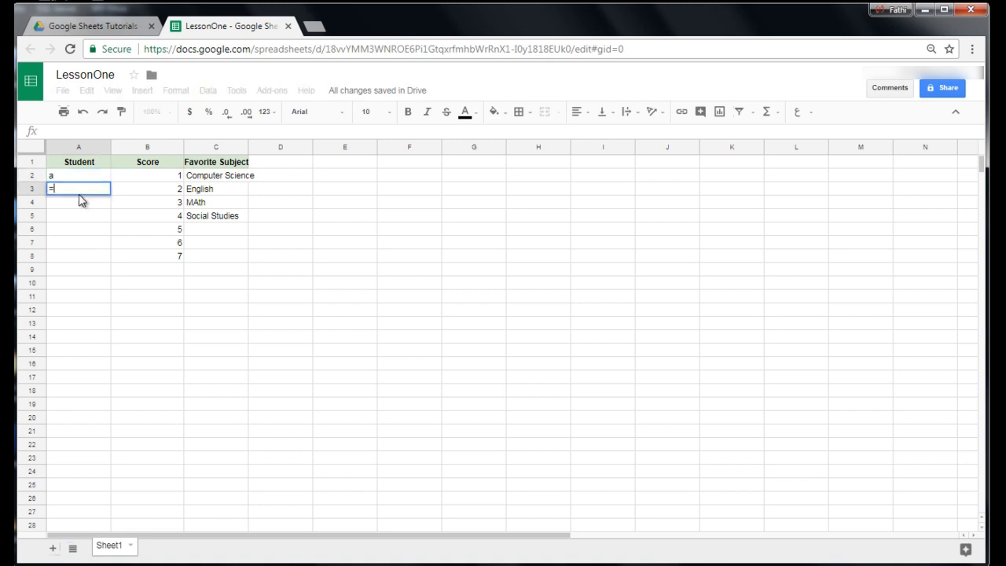
{"action": "type", "text": "Char("}
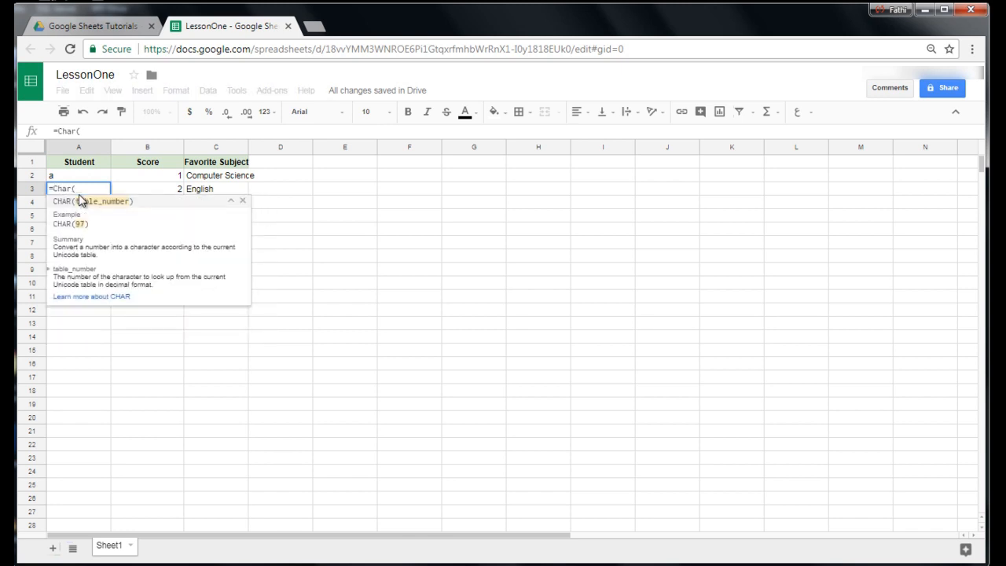
{"action": "type", "text": "Code"}
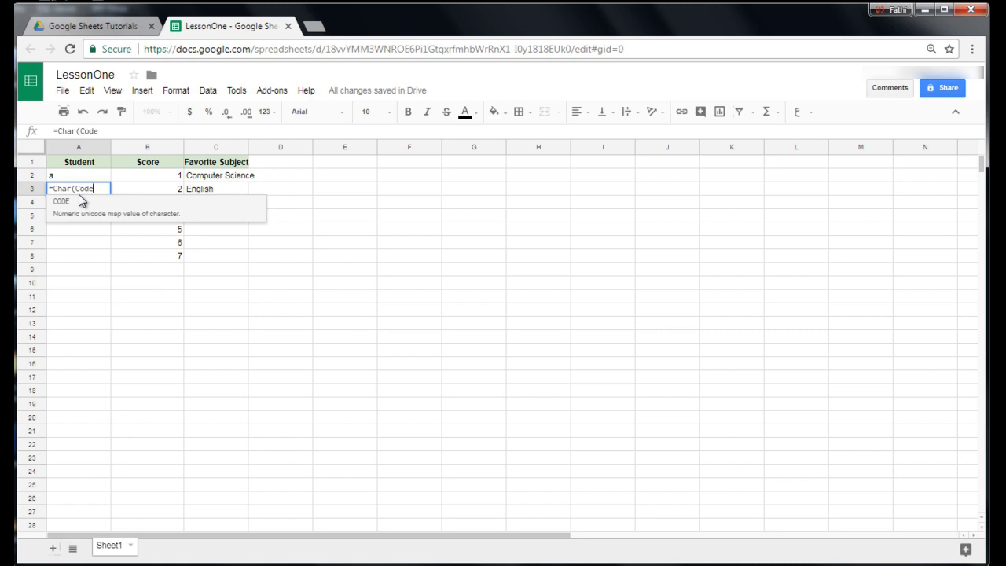
{"action": "type", "text": "("}
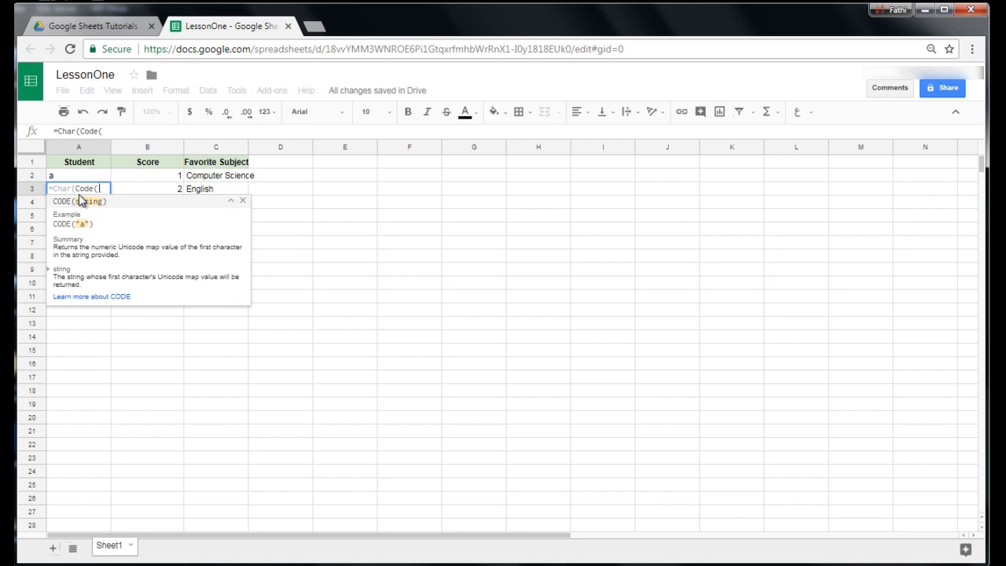
{"action": "type", "text": "A2"}
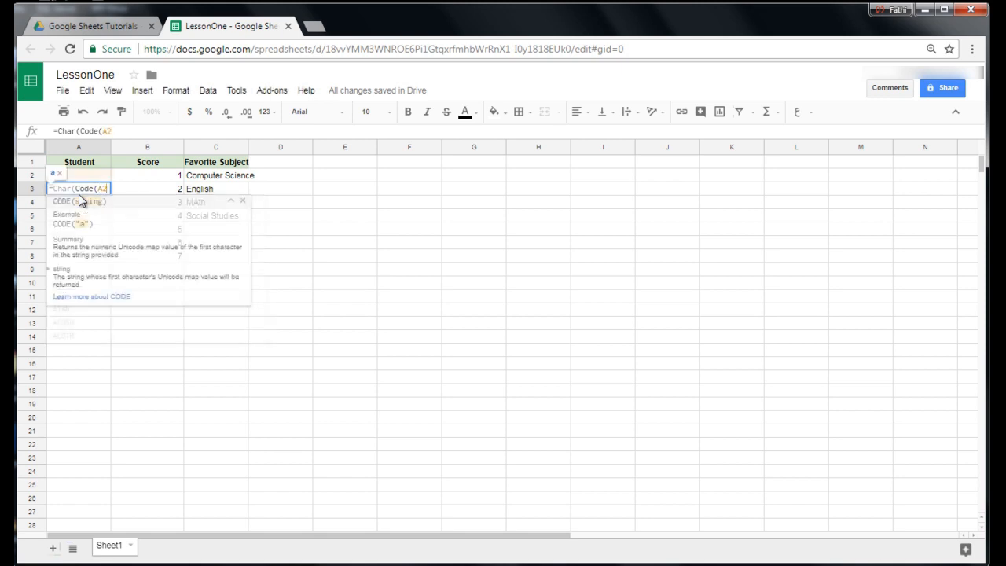
{"action": "type", "text": ")"}
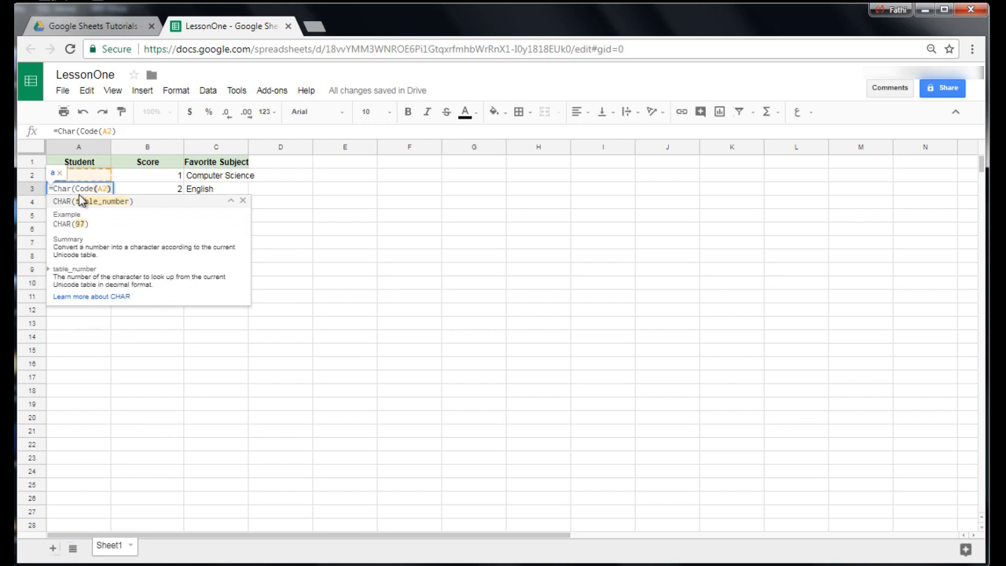
{"action": "type", "text": "+1)"}
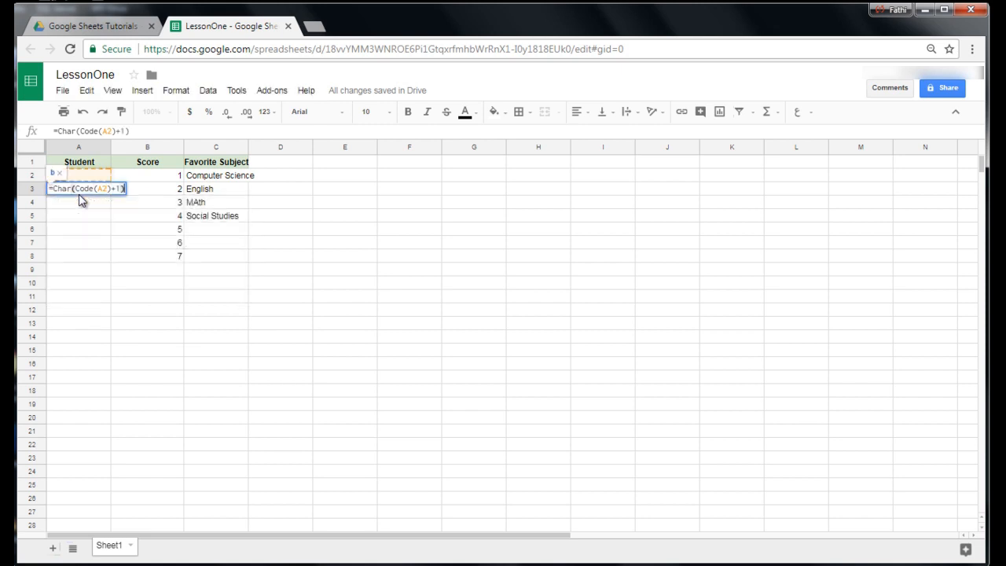
{"action": "key", "text": "Return"}
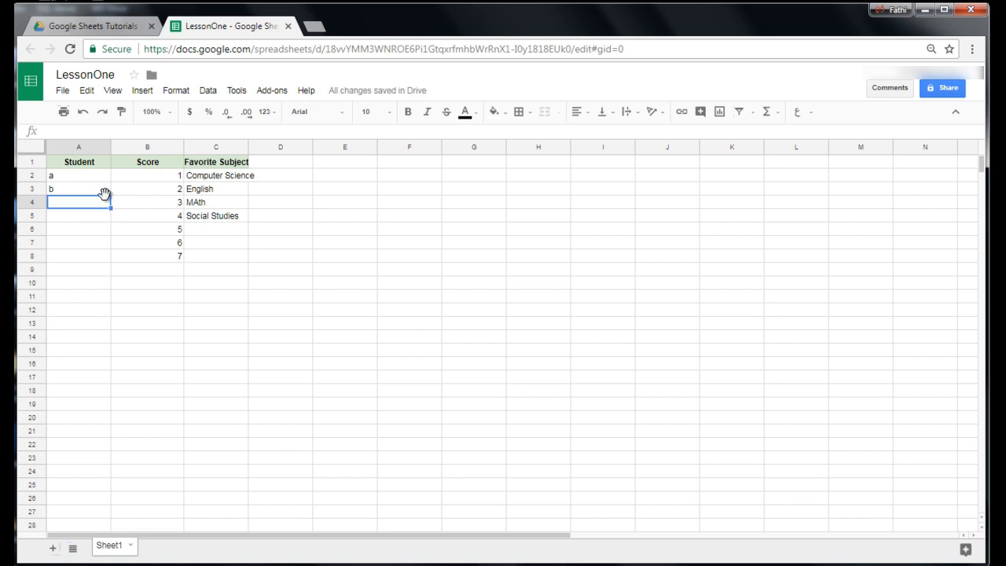
Fill the A3 formula down the Student column to A10 and inspect the copied formula in A4.
{"action": "left_click", "coordinate": [105, 190]}
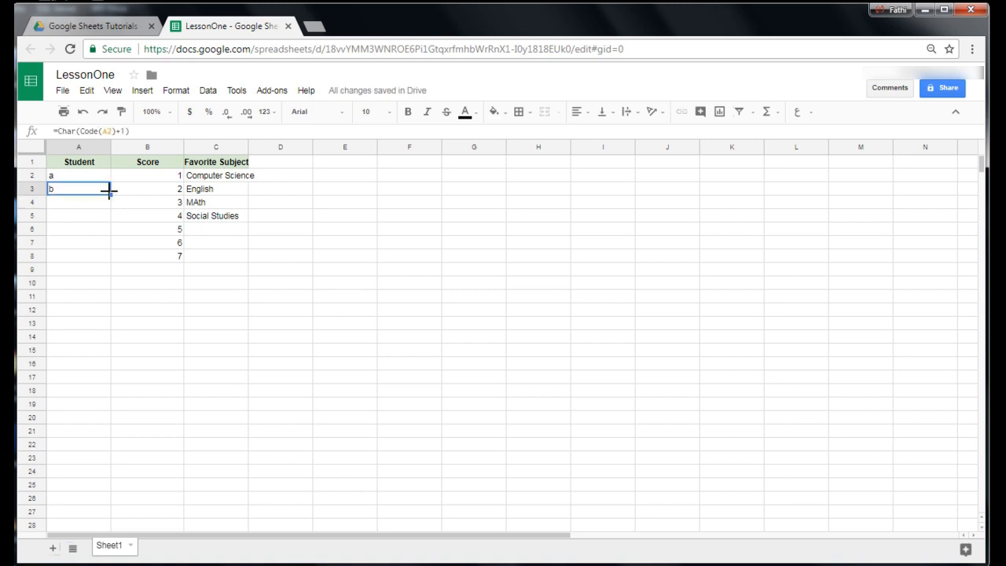
{"action": "left_click_drag", "start_coordinate": [110, 195], "coordinate": [112, 284]}
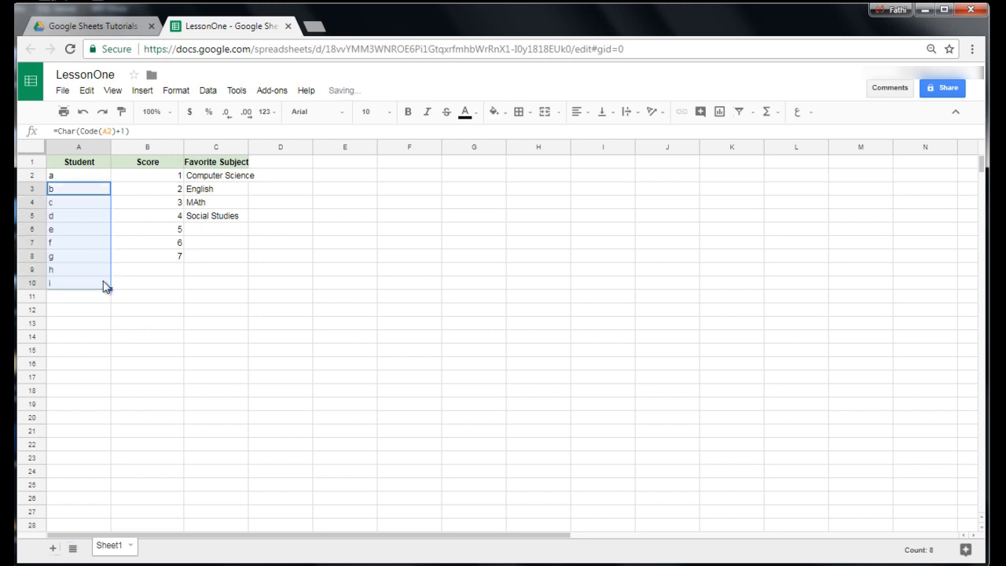
{"action": "left_click", "coordinate": [60, 206]}
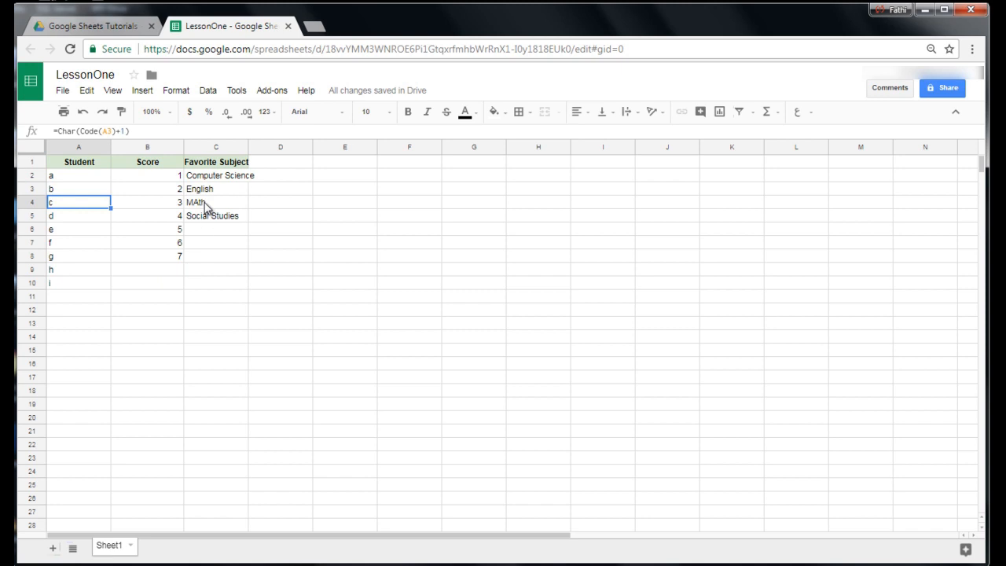
Correct the capitalization of the subject in C4 so it reads Math.
{"action": "left_click", "coordinate": [201, 203]}
{"action": "left_click", "coordinate": [66, 132]}
{"action": "key", "text": "BackSpace"}
{"action": "type", "text": "a"}
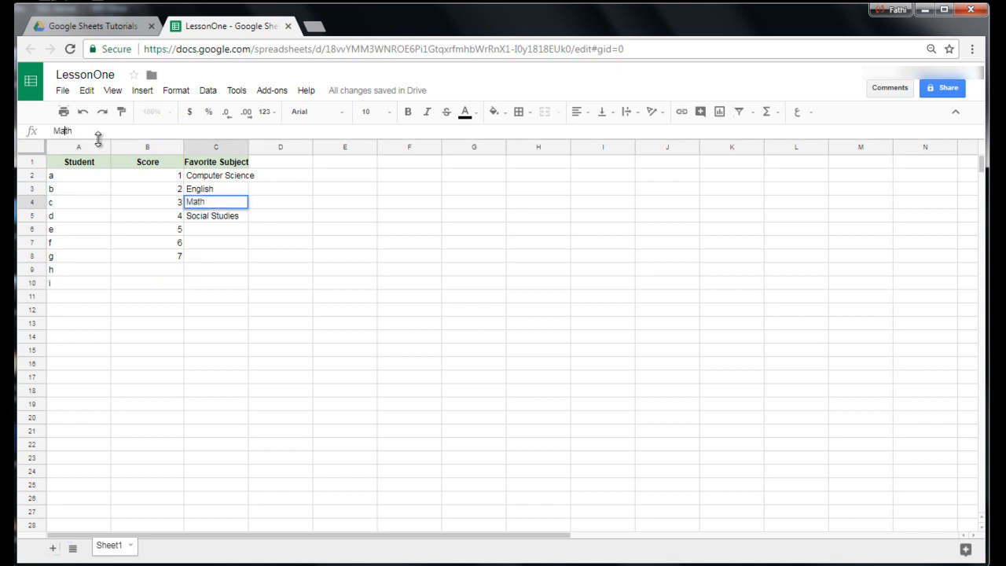
{"action": "left_click", "coordinate": [115, 258]}
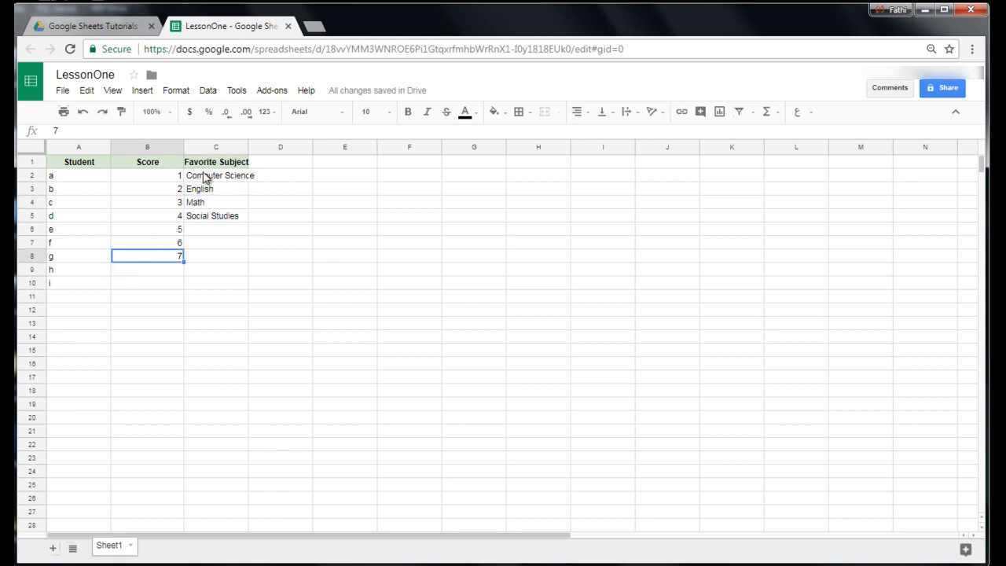
Wrap the Computer Science text in C2 so it fits within the column width.
{"action": "left_click", "coordinate": [204, 178]}
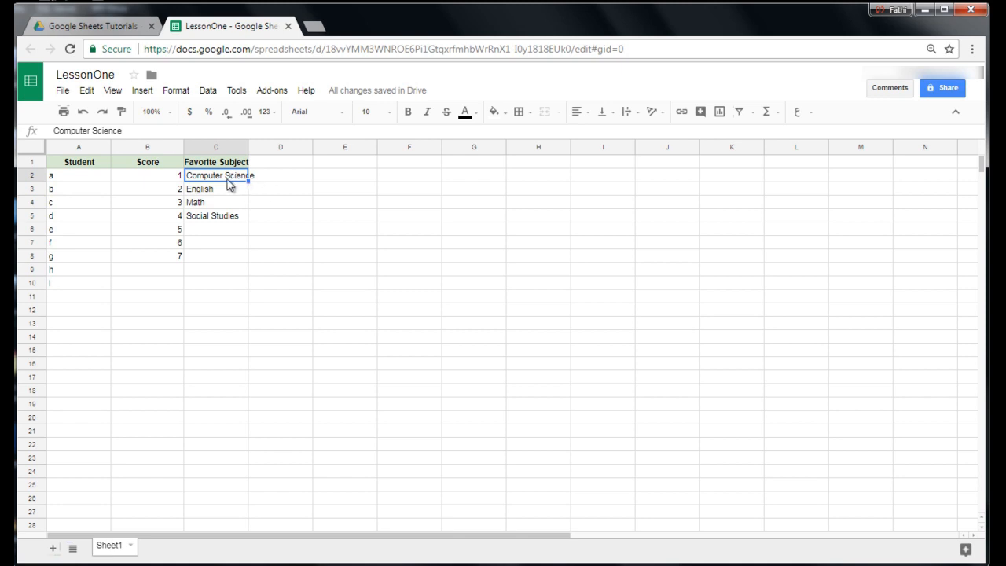
{"action": "left_click", "coordinate": [625, 116]}
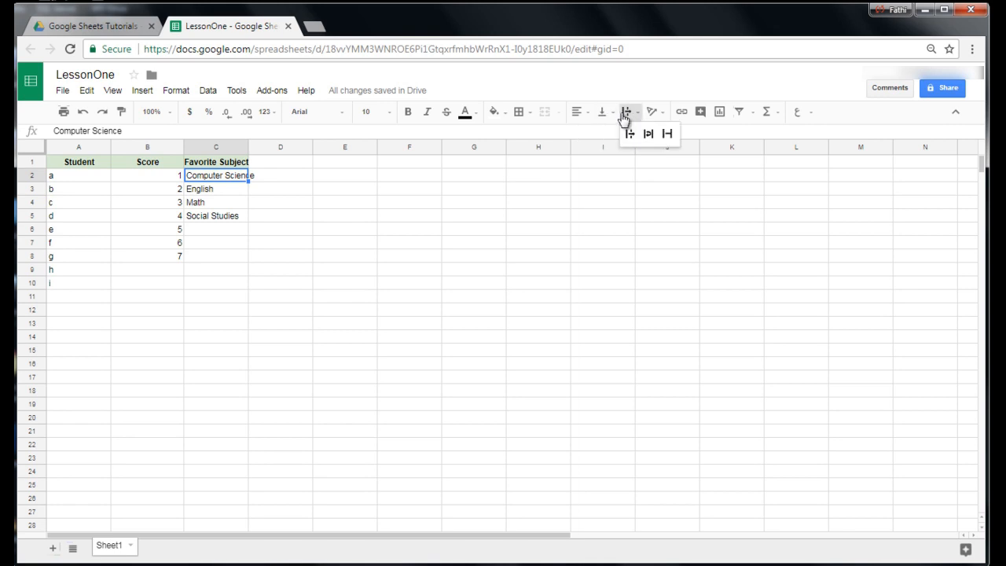
{"action": "left_click", "coordinate": [646, 135]}
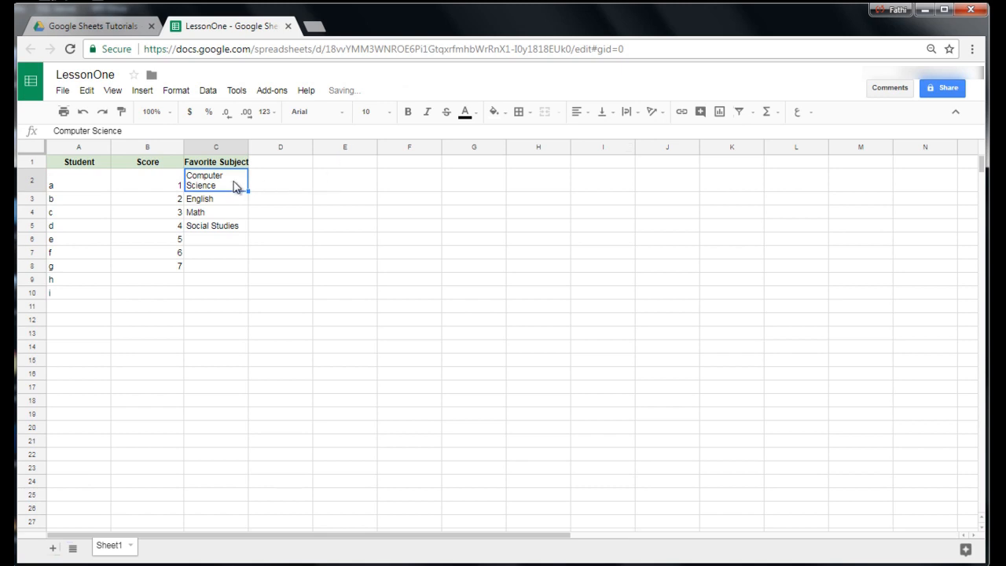
Center the table data in A2:C8 horizontally and deselect the range.
{"action": "left_click_drag", "start_coordinate": [68, 185], "coordinate": [238, 262]}
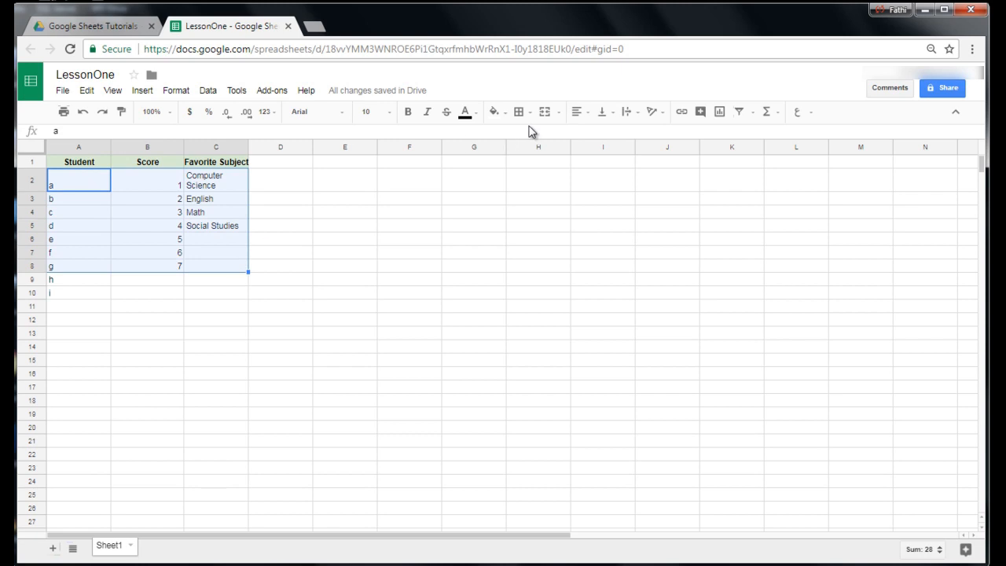
{"action": "left_click", "coordinate": [576, 114]}
{"action": "left_click", "coordinate": [597, 134]}
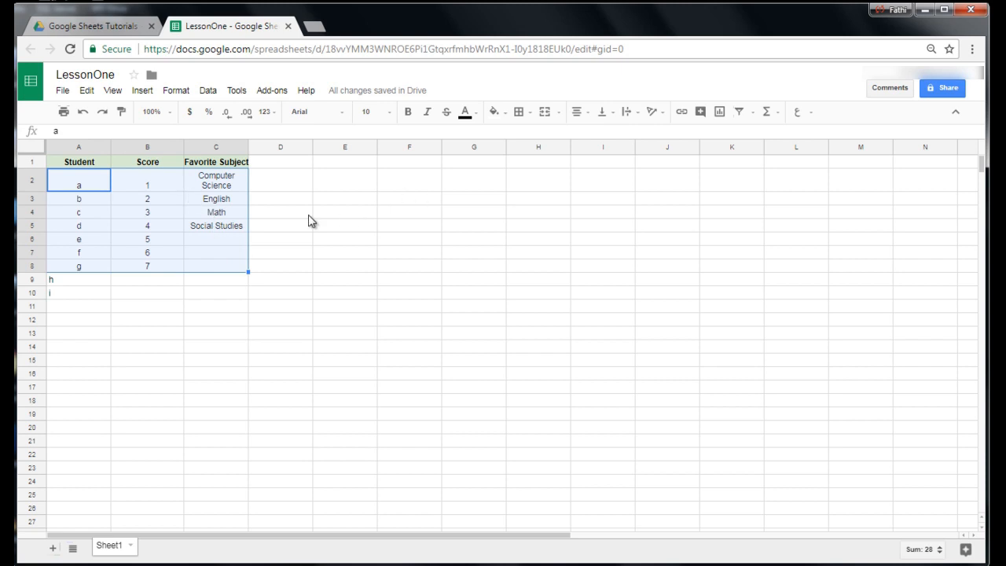
{"action": "left_click", "coordinate": [308, 214]}
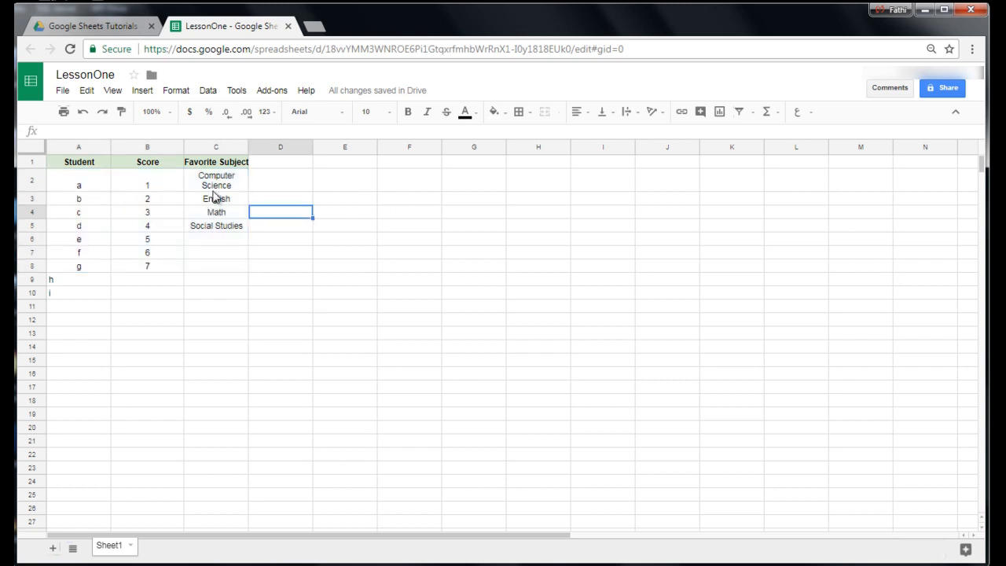
{"action": "left_click", "coordinate": [151, 189]}
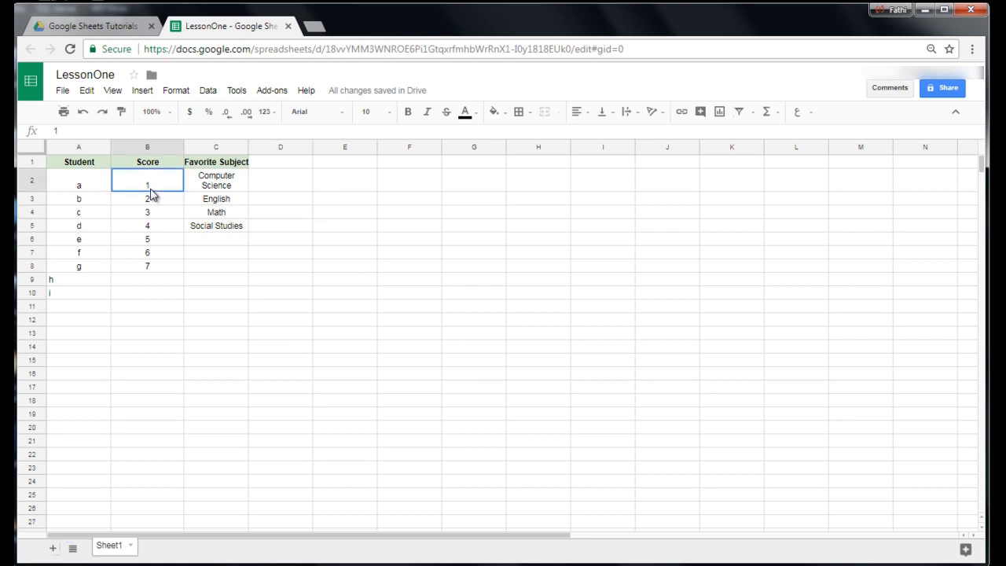
{"action": "left_click", "coordinate": [92, 190]}
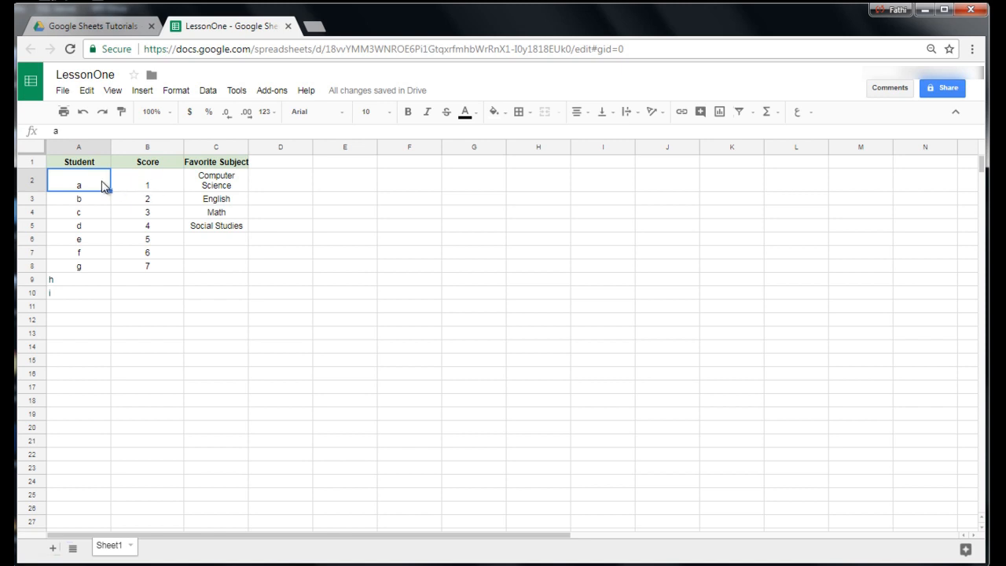
Align the contents of A2:B2 vertically to the middle of the row and deselect the range.
{"action": "left_click_drag", "start_coordinate": [108, 186], "coordinate": [146, 183]}
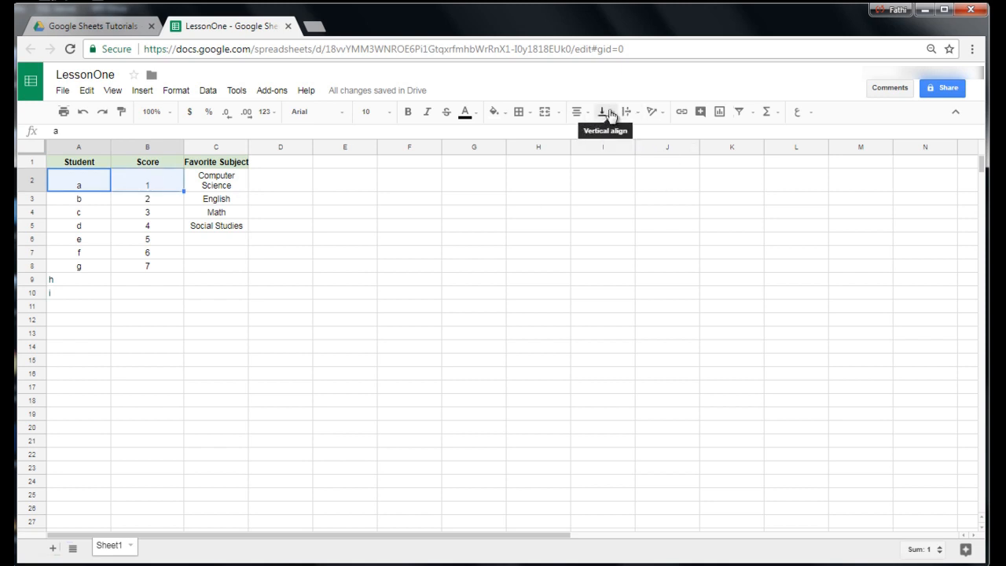
{"action": "left_click", "coordinate": [611, 115]}
{"action": "left_click", "coordinate": [623, 135]}
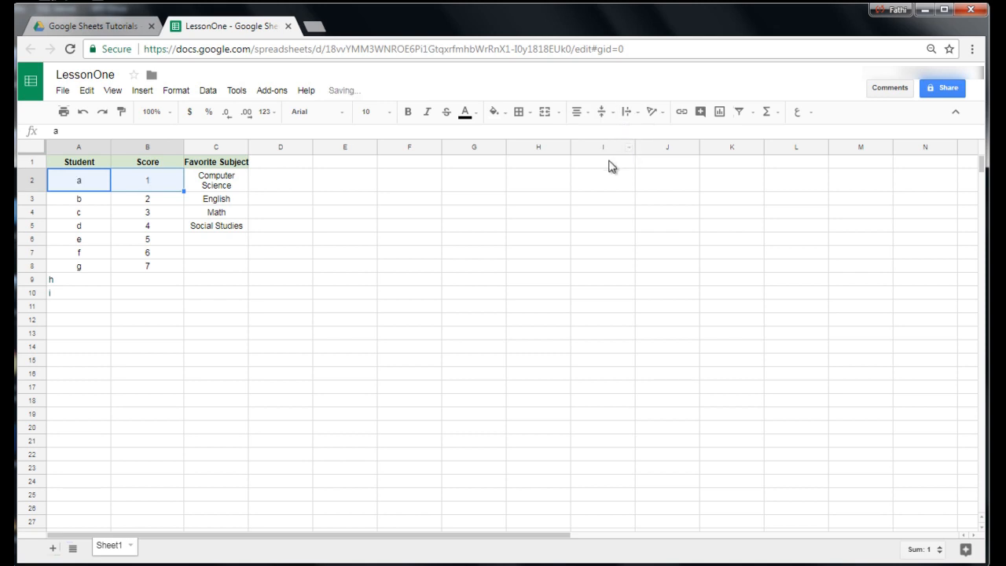
{"action": "left_click", "coordinate": [435, 215]}
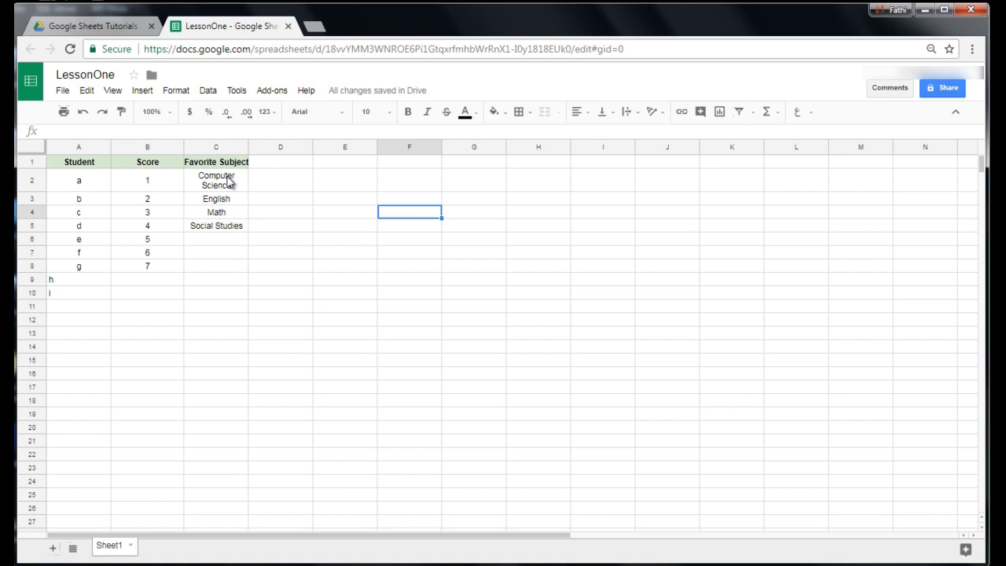
Merge the Favorite Subject header horizontally across C1:D1 and deselect it.
{"action": "left_click", "coordinate": [225, 168]}
{"action": "left_click_drag", "start_coordinate": [225, 168], "coordinate": [261, 166]}
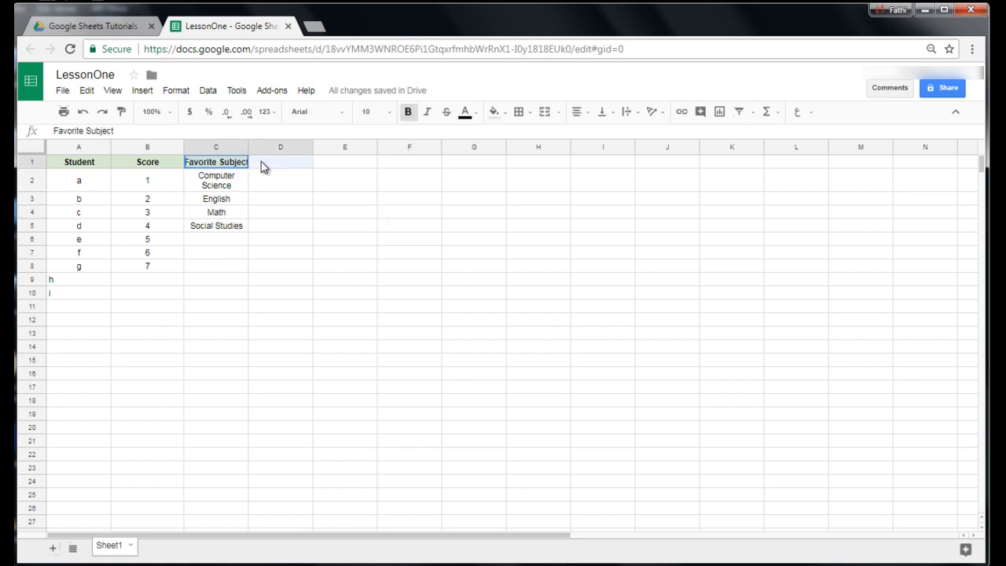
{"action": "left_click_drag", "start_coordinate": [261, 162], "coordinate": [261, 162]}
{"action": "left_click", "coordinate": [175, 95]}
{"action": "mouse_move", "coordinate": [193, 254]}
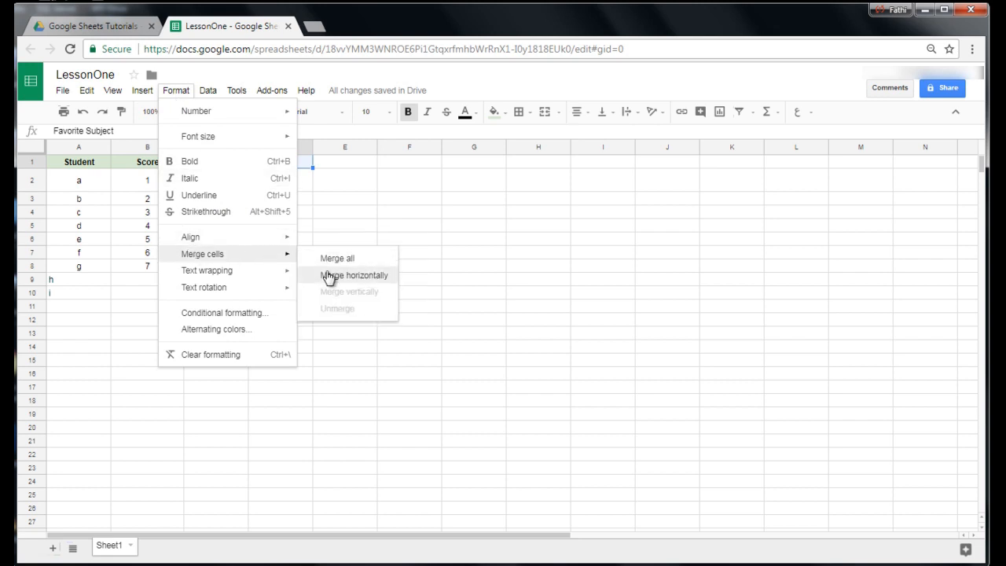
{"action": "left_click", "coordinate": [329, 277]}
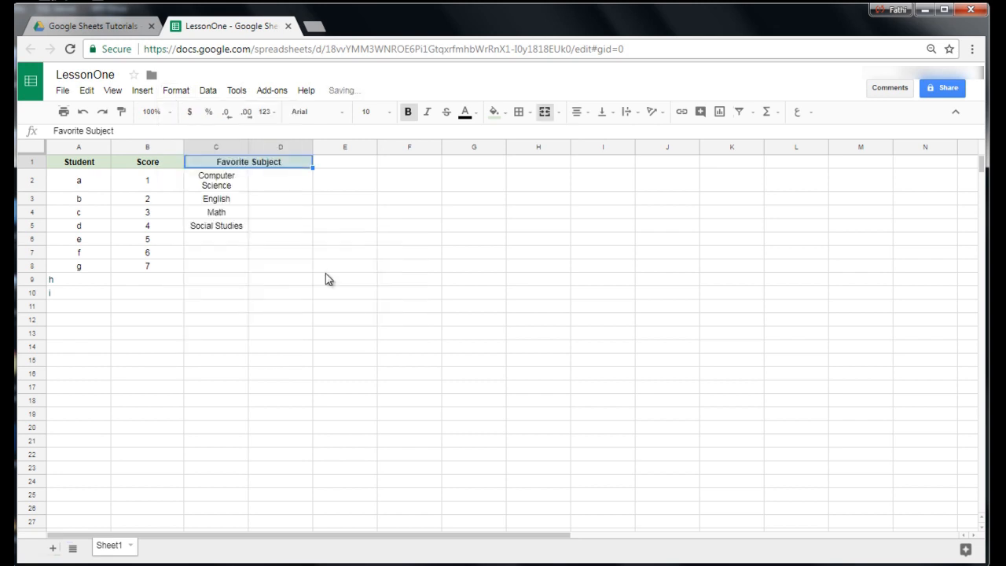
{"action": "left_click", "coordinate": [290, 257]}
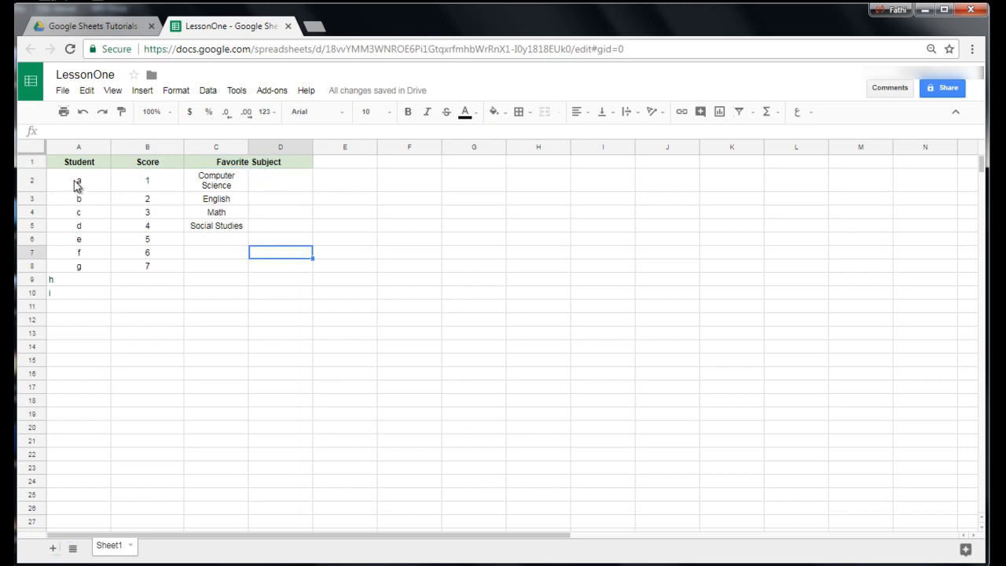
Center the student letters in A9:A10 horizontally and deselect the range.
{"action": "left_click_drag", "start_coordinate": [55, 279], "coordinate": [67, 289]}
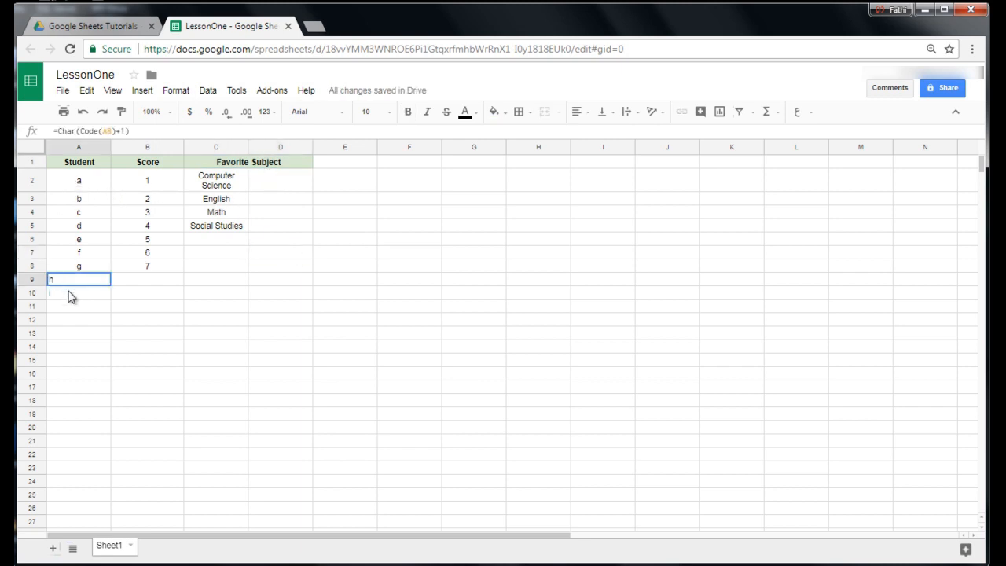
{"action": "left_click", "coordinate": [579, 112]}
{"action": "left_click", "coordinate": [599, 134]}
{"action": "left_click", "coordinate": [165, 226]}
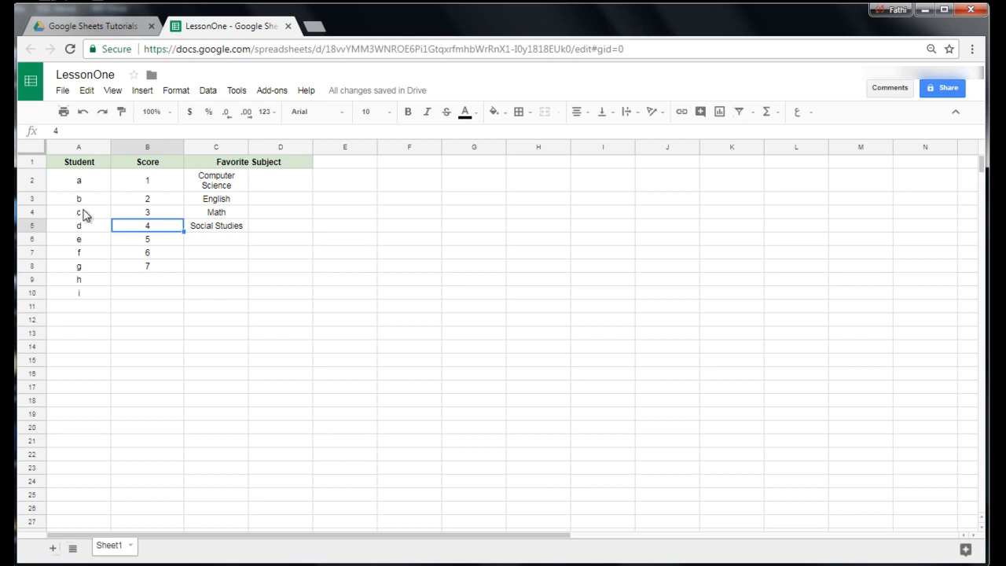
Examine how the unfrozen header row behaves when viewing rows further down the sheet, and return to the first row.
{"action": "left_click", "coordinate": [133, 297]}
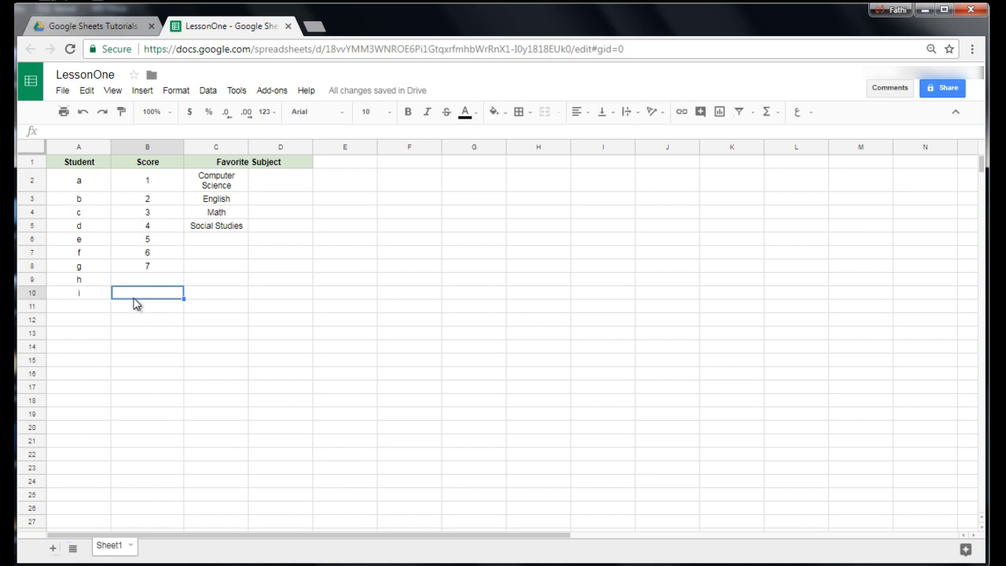
{"action": "scroll", "coordinate": [150, 345], "scroll_direction": "down", "scroll_amount": 1}
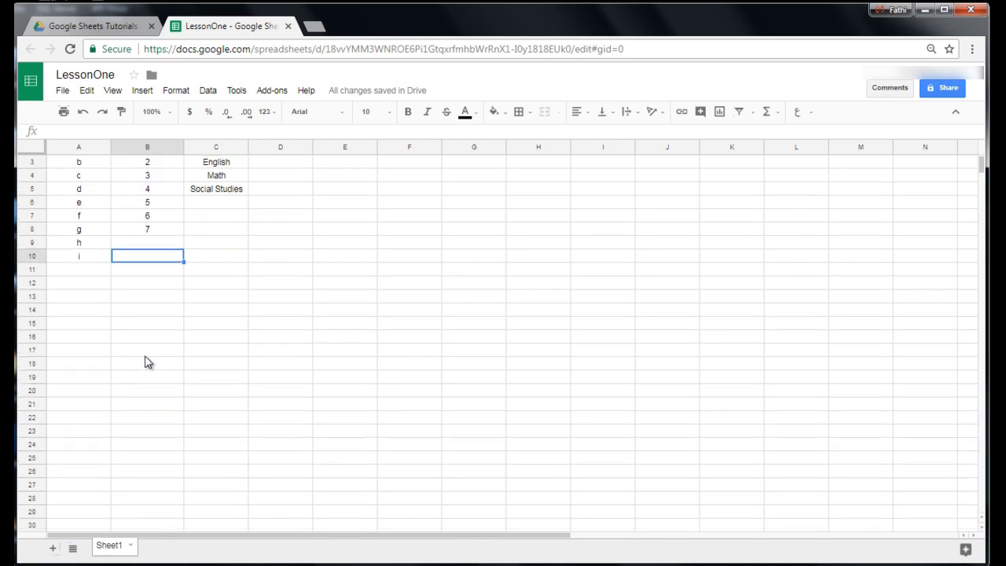
{"action": "scroll", "coordinate": [149, 362], "scroll_direction": "down", "scroll_amount": 3}
{"action": "scroll", "coordinate": [148, 362], "scroll_direction": "up", "scroll_amount": 2}
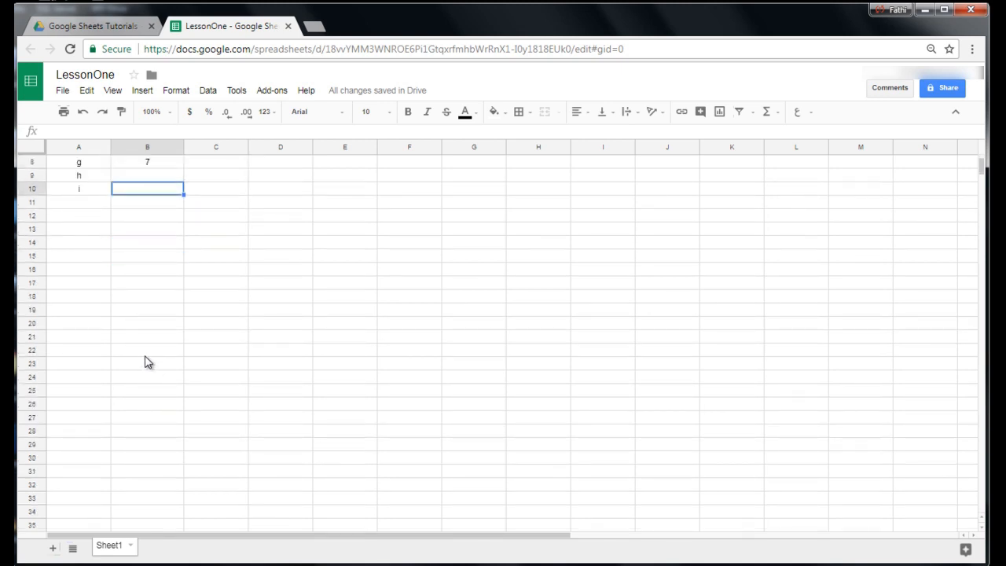
{"action": "scroll", "coordinate": [149, 363], "scroll_direction": "up", "scroll_amount": 2}
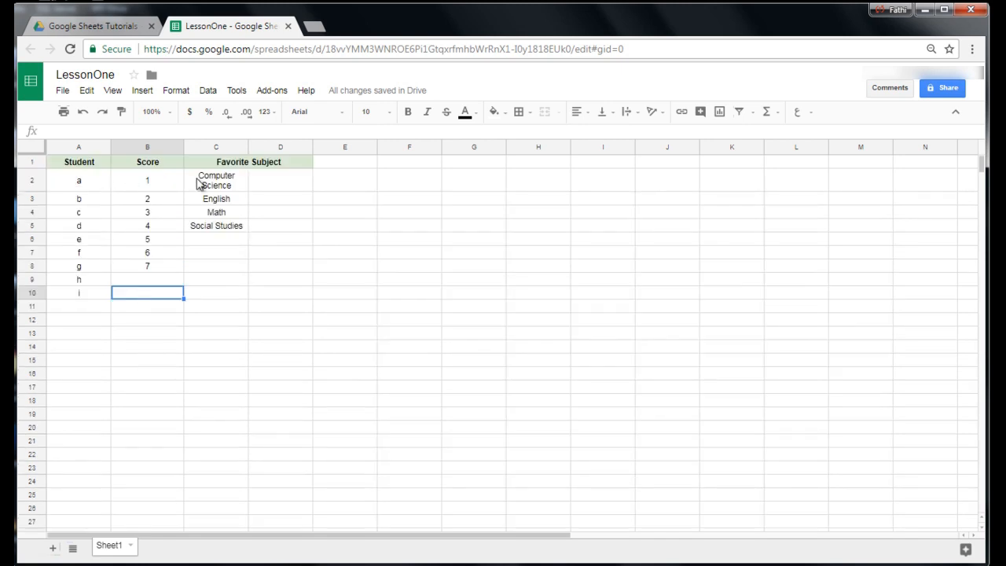
{"action": "scroll", "coordinate": [151, 362], "scroll_direction": "down", "scroll_amount": 5}
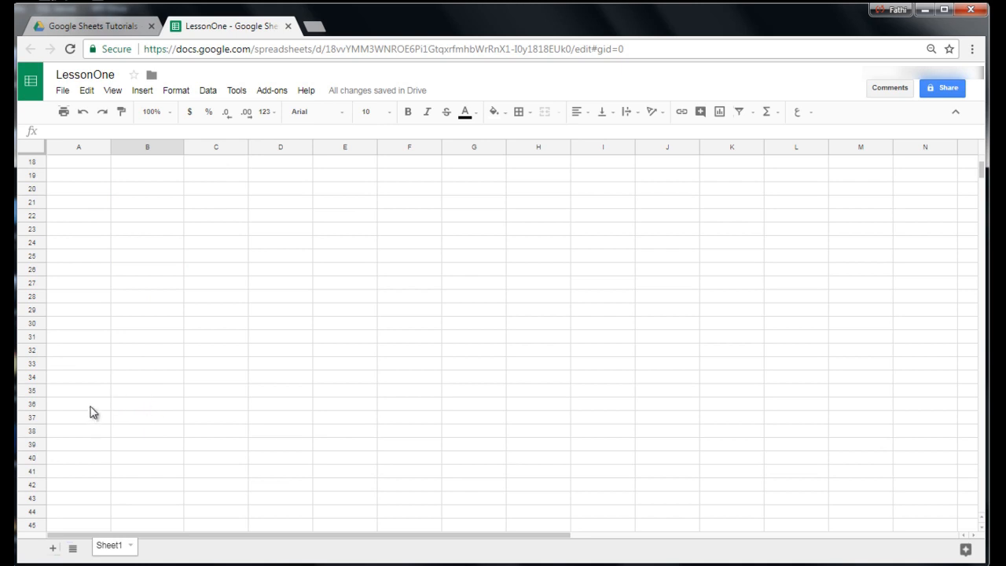
{"action": "scroll", "coordinate": [132, 401], "scroll_direction": "up", "scroll_amount": 5}
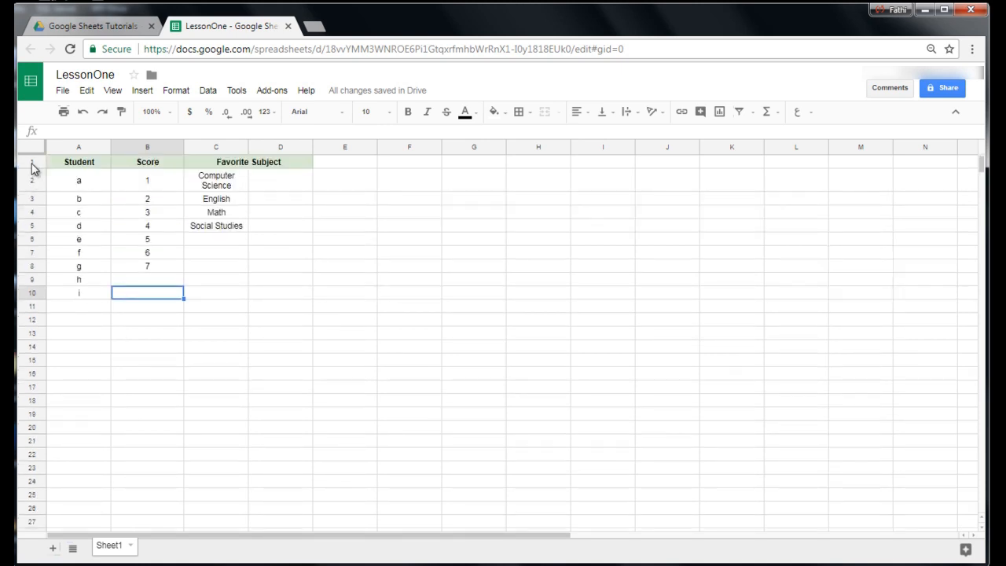
Freeze row 1 so that the table headers stay in place, and deselect the row.
{"action": "left_click", "coordinate": [32, 162]}
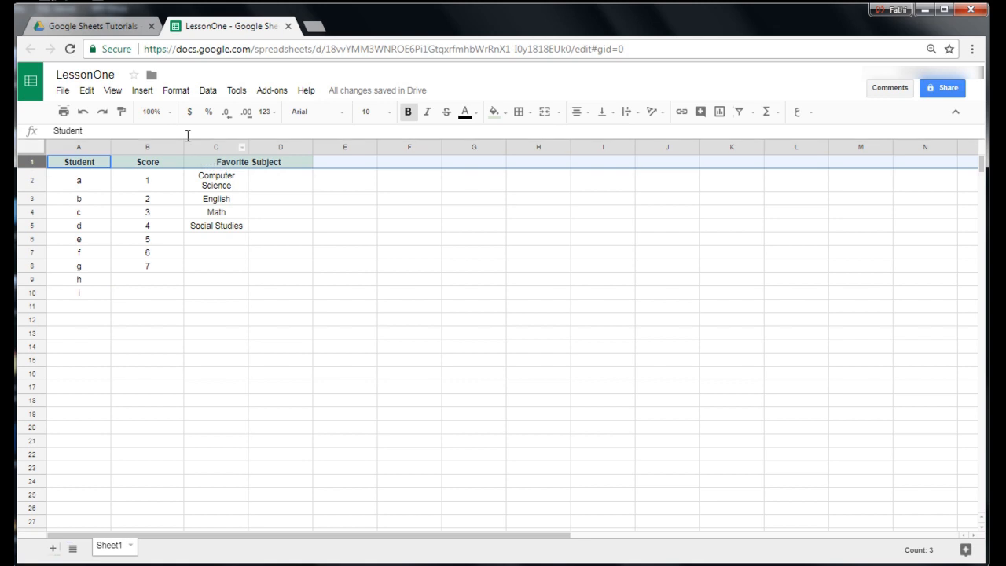
{"action": "left_click", "coordinate": [113, 91]}
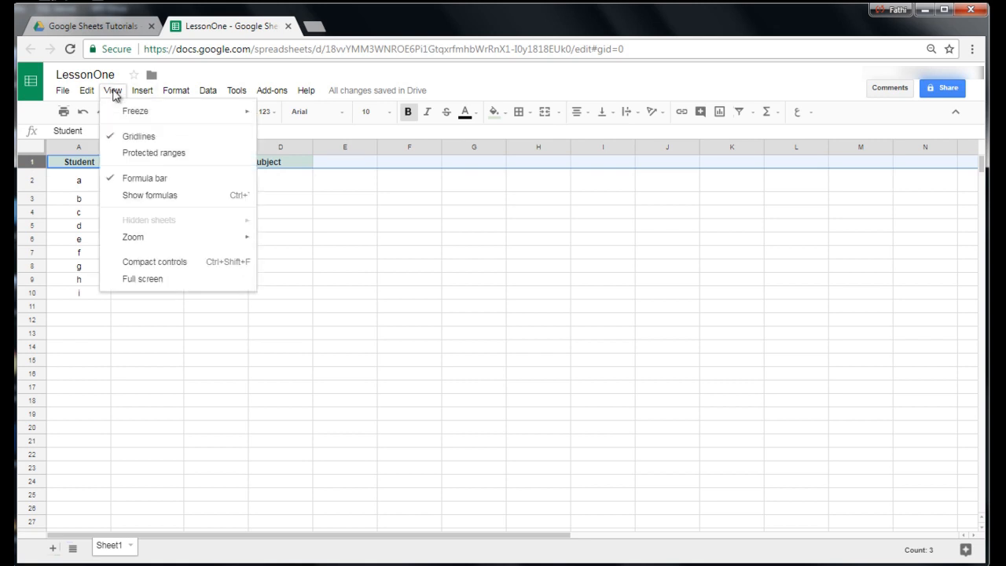
{"action": "mouse_move", "coordinate": [117, 112]}
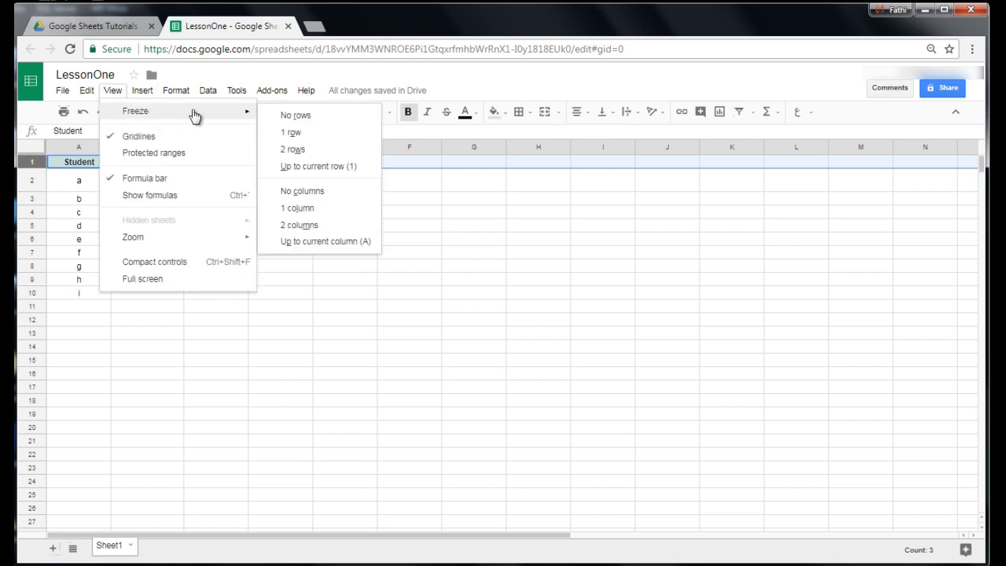
{"action": "left_click", "coordinate": [289, 133]}
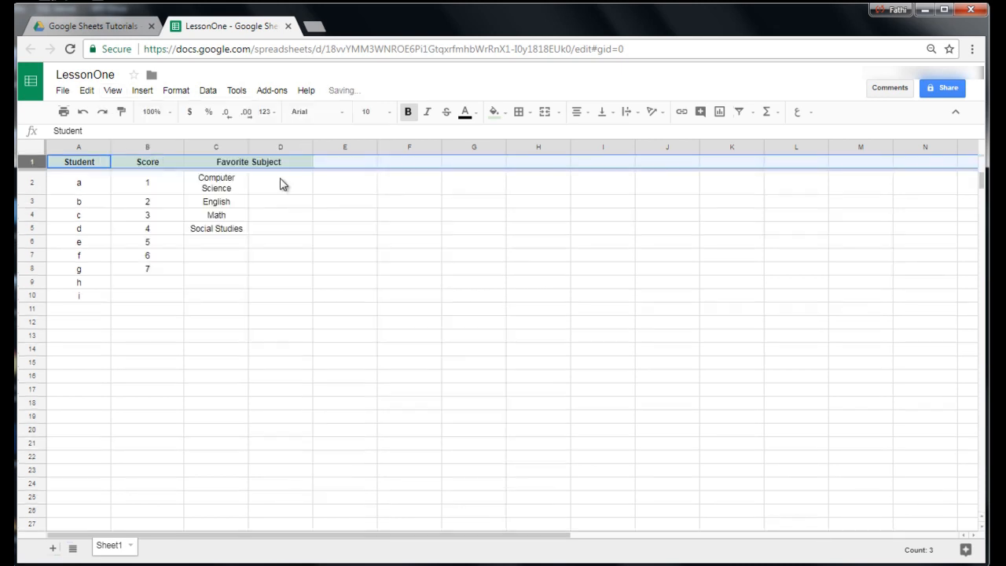
{"action": "left_click", "coordinate": [325, 193]}
Check the frozen header row by moving from C2 down column C past the visible rows and back up to the Favorite Subject header.
{"action": "left_click", "coordinate": [224, 187]}
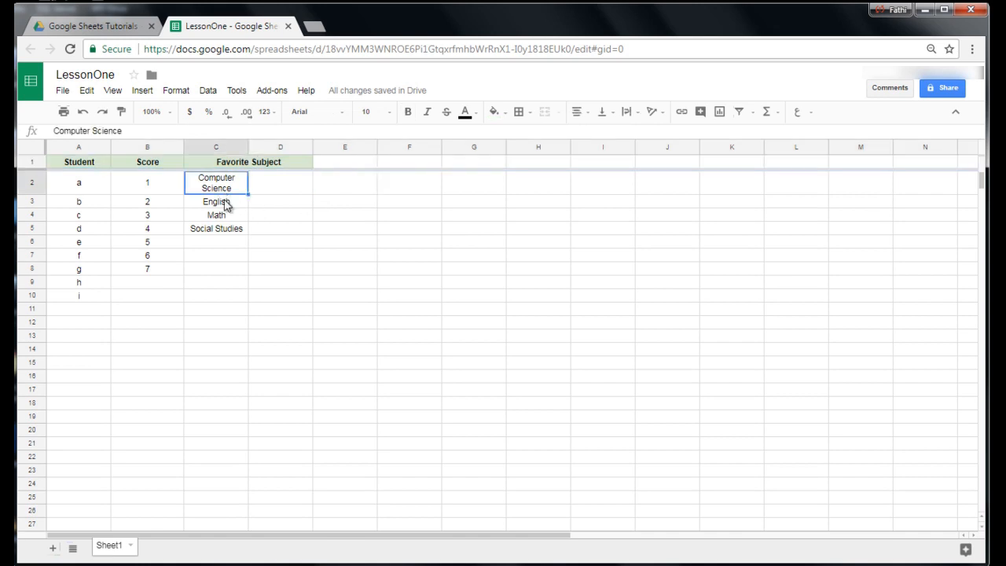
{"action": "key", "text": "Down"}
{"action": "key", "text": "Down"}
{"action": "key", "text": "Down"}
{"action": "key", "text": "Down"}
{"action": "key", "text": "Down"}
{"action": "key", "text": "Down"}
{"action": "key", "text": "Down"}
{"action": "key", "text": "Down"}
{"action": "key", "text": "Down"}
{"action": "key", "text": "Down"}
{"action": "key", "text": "Down"}
{"action": "key", "text": "Down"}
{"action": "key", "text": "Down"}
{"action": "key", "text": "Down"}
{"action": "key", "text": "Down"}
{"action": "key", "text": "Down"}
{"action": "key", "text": "Down"}
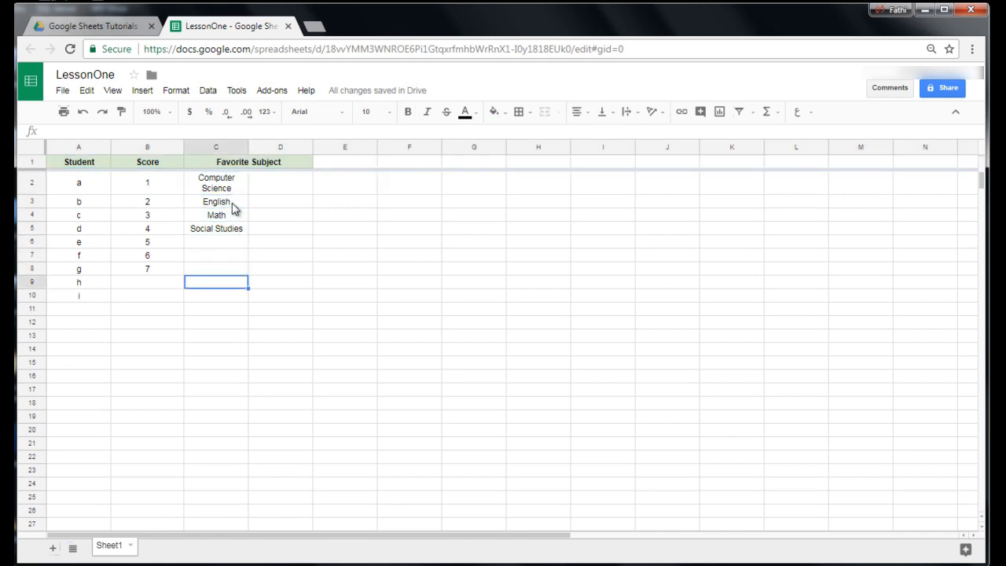
{"action": "key", "text": "Down"}
{"action": "key", "text": "Down"}
{"action": "key", "text": "Down"}
{"action": "key", "text": "Down"}
{"action": "key", "text": "Down"}
{"action": "key", "text": "Down"}
{"action": "key", "text": "Down"}
{"action": "key", "text": "Down"}
{"action": "key", "text": "Down"}
{"action": "key", "text": "Down"}
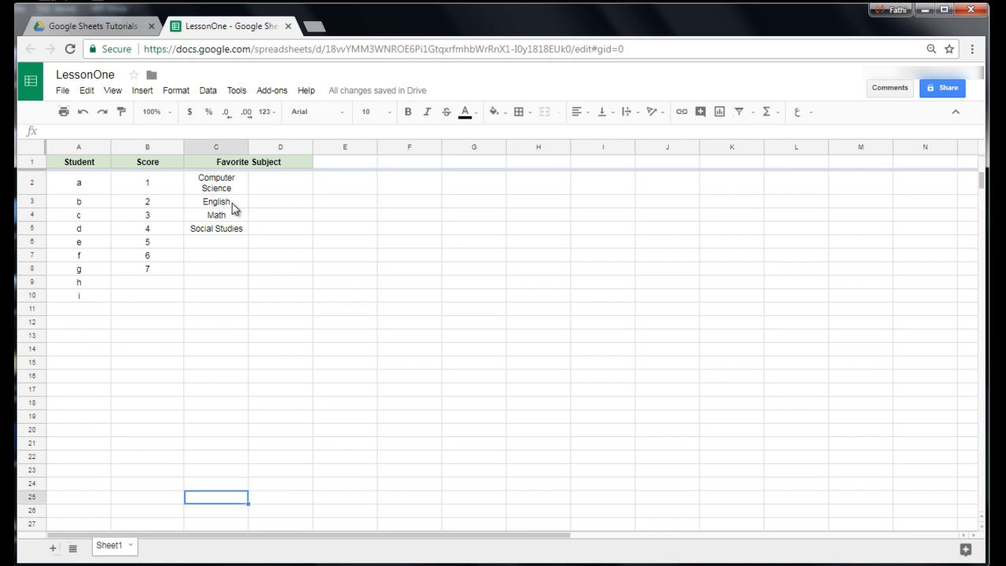
{"action": "key", "text": "Down"}
{"action": "key", "text": "Down"}
{"action": "key", "text": "Down"}
{"action": "key", "text": "Down"}
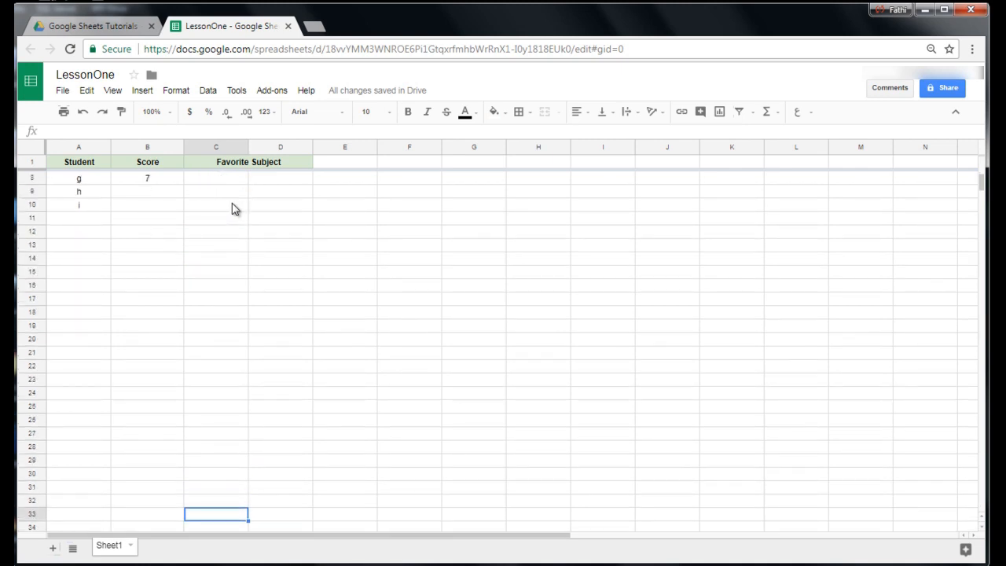
{"action": "key", "text": "Up"}
{"action": "key", "text": "Up"}
{"action": "key", "text": "Up"}
{"action": "key", "text": "Up"}
{"action": "key", "text": "Up"}
{"action": "key", "text": "Up"}
{"action": "key", "text": "Up"}
{"action": "key", "text": "Up"}
{"action": "key", "text": "Up"}
{"action": "key", "text": "Up"}
{"action": "key", "text": "Up"}
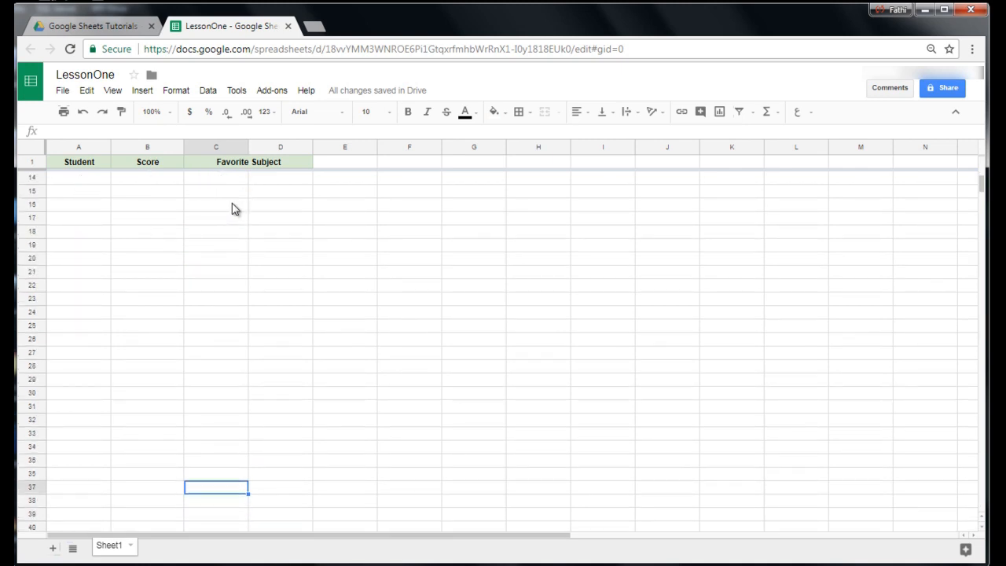
{"action": "key", "text": "Up"}
{"action": "key", "text": "Up"}
{"action": "key", "text": "Up"}
{"action": "key", "text": "Up"}
{"action": "key", "text": "Up"}
{"action": "key", "text": "Up"}
{"action": "key", "text": "Up"}
{"action": "key", "text": "Up"}
{"action": "key", "text": "Up"}
{"action": "key", "text": "Up"}
{"action": "key", "text": "Up"}
{"action": "key", "text": "Up"}
{"action": "key", "text": "Up"}
{"action": "key", "text": "Up"}
{"action": "key", "text": "Up"}
{"action": "key", "text": "Up"}
{"action": "key", "text": "Up"}
{"action": "key", "text": "Up"}
{"action": "key", "text": "Up"}
{"action": "key", "text": "Up"}
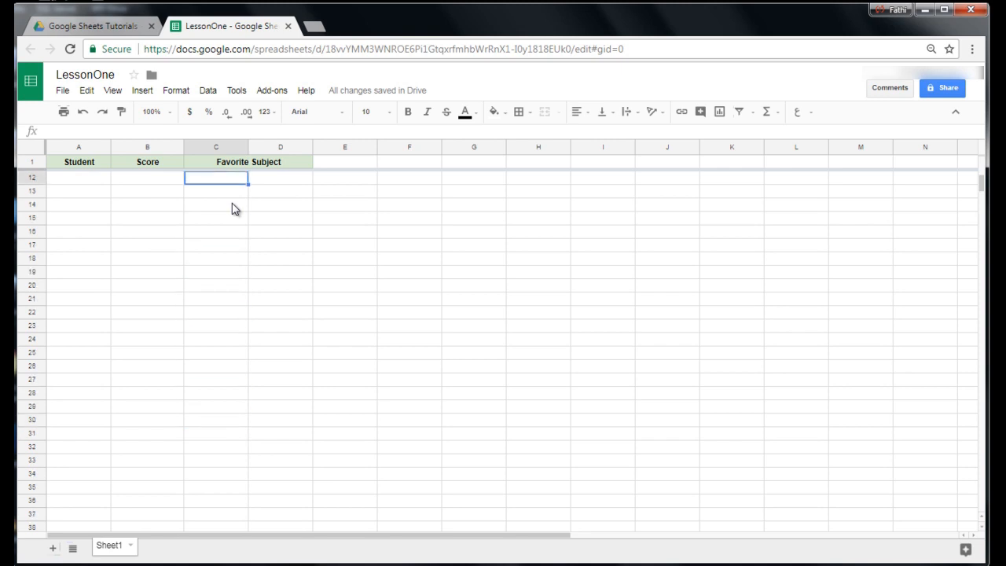
{"action": "key", "text": "Up"}
{"action": "key", "text": "Up"}
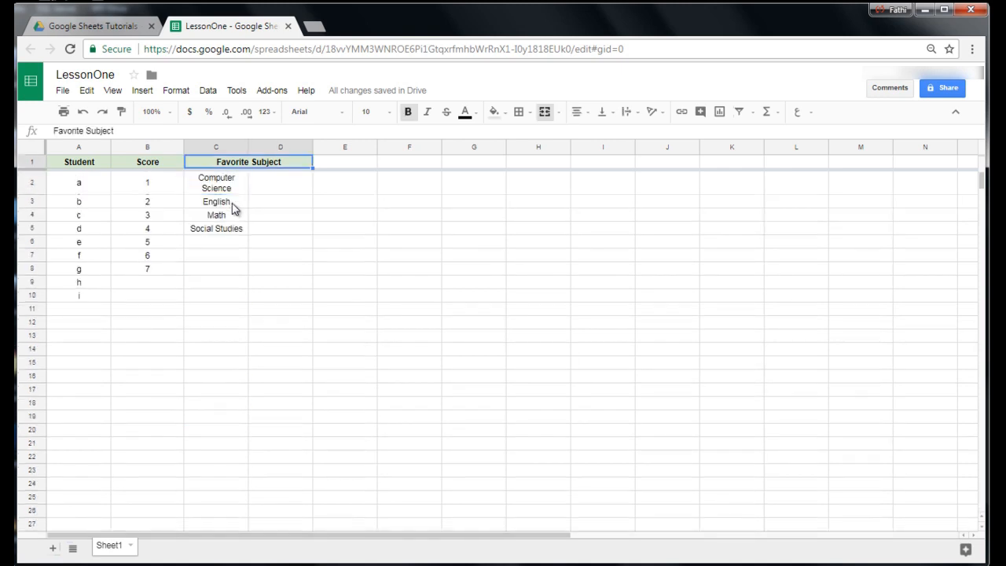